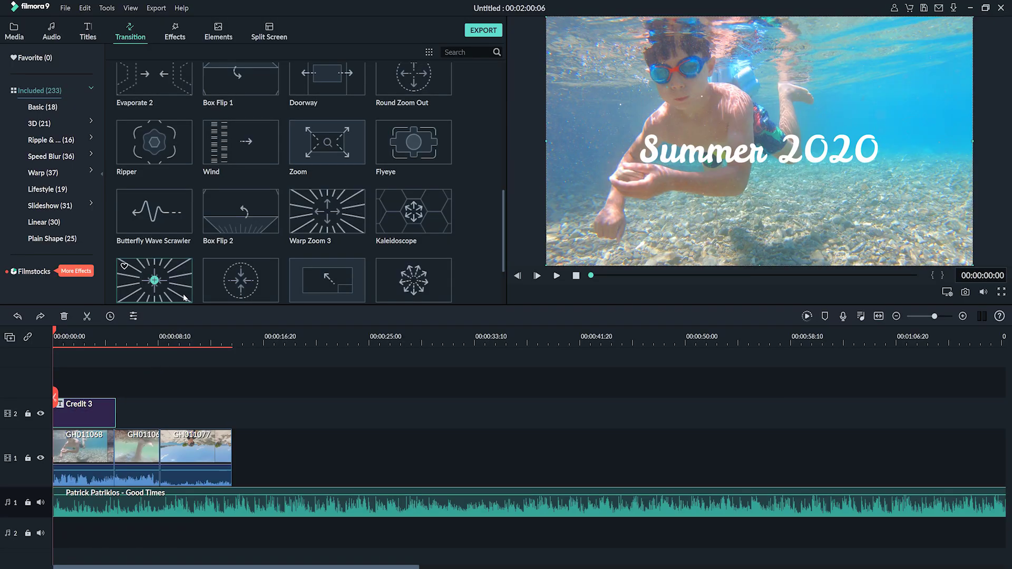
# Apply the Butterfly Wave Scrawler transition to the Credit 3 title clip.
pyautogui.click(176, 331)
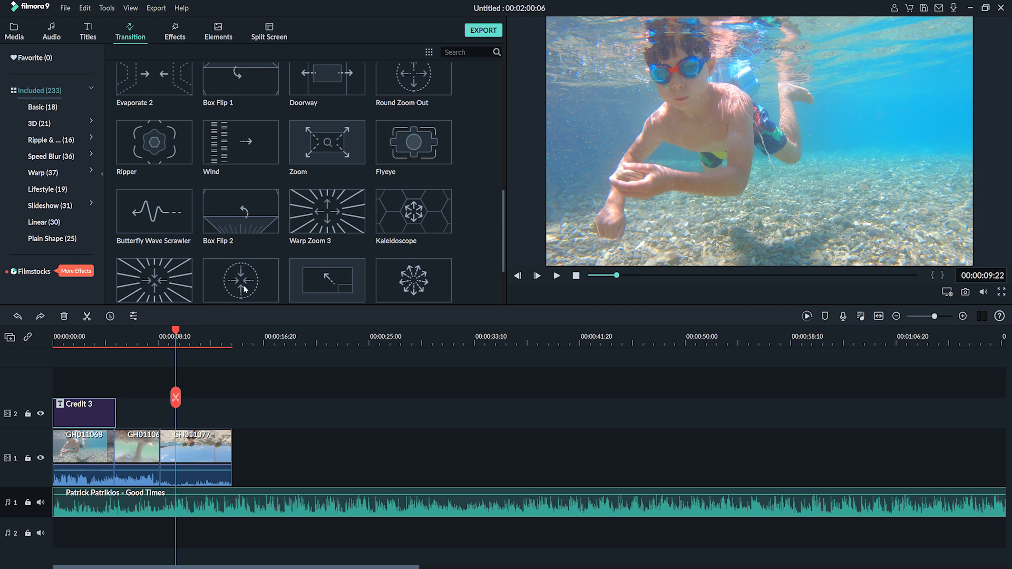
pyautogui.click(167, 212)
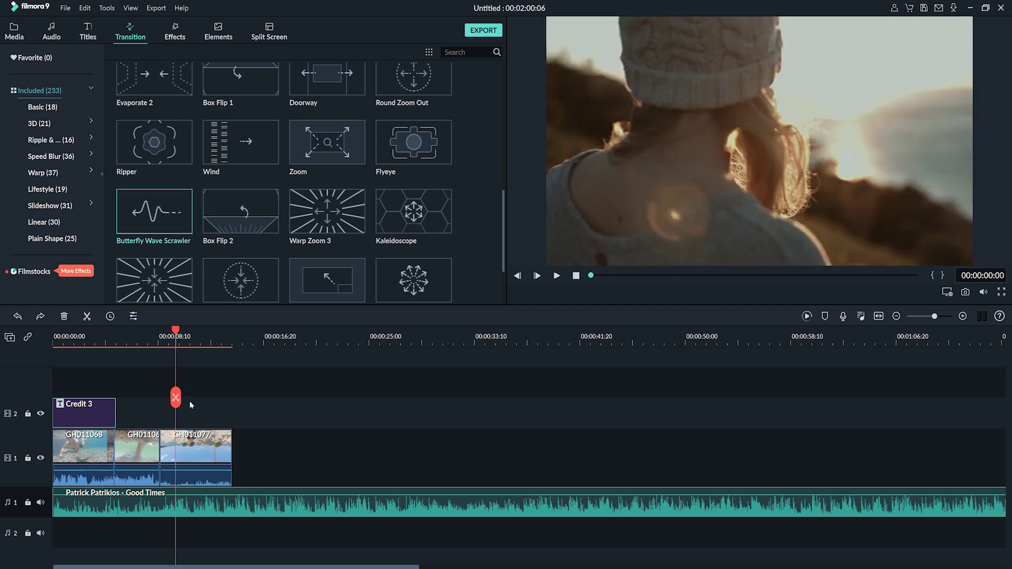
pyautogui.moveTo(156, 213); pyautogui.dragTo(85, 412)
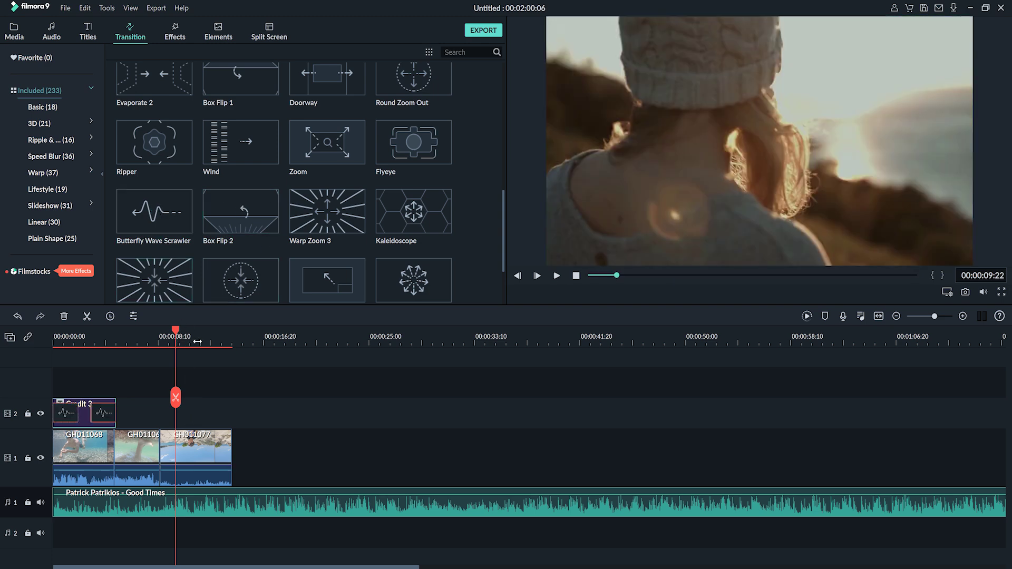
pyautogui.click(104, 418)
# Play the title with its new transition back from 00:00:03:11.
pyautogui.click(95, 340)
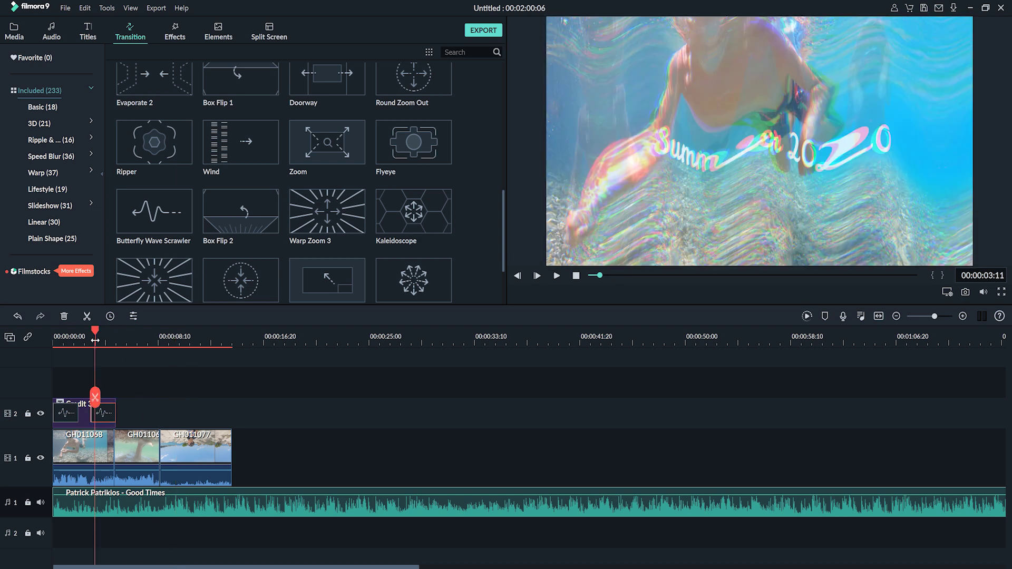
pyautogui.press('space')
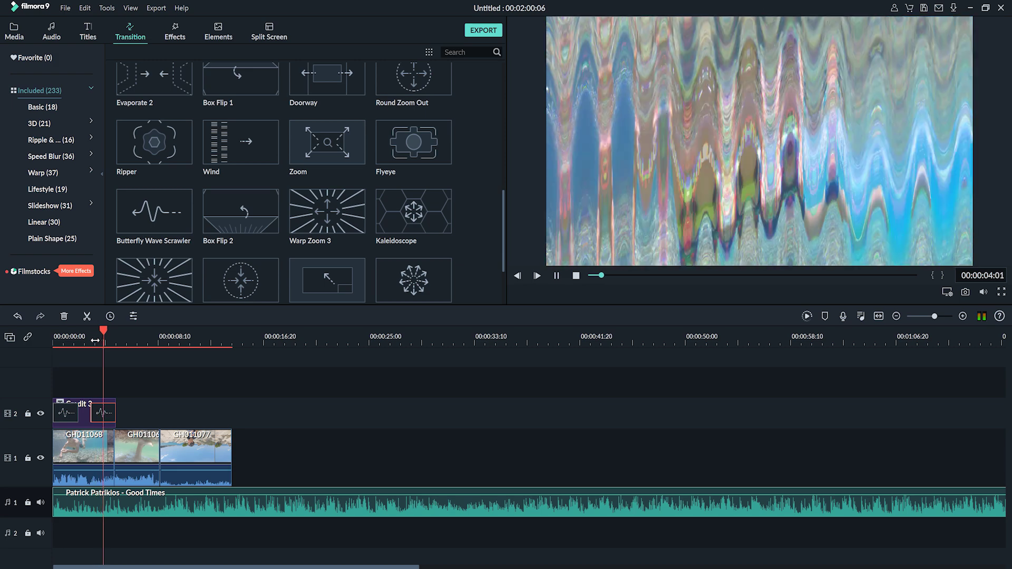
pyautogui.press('space')
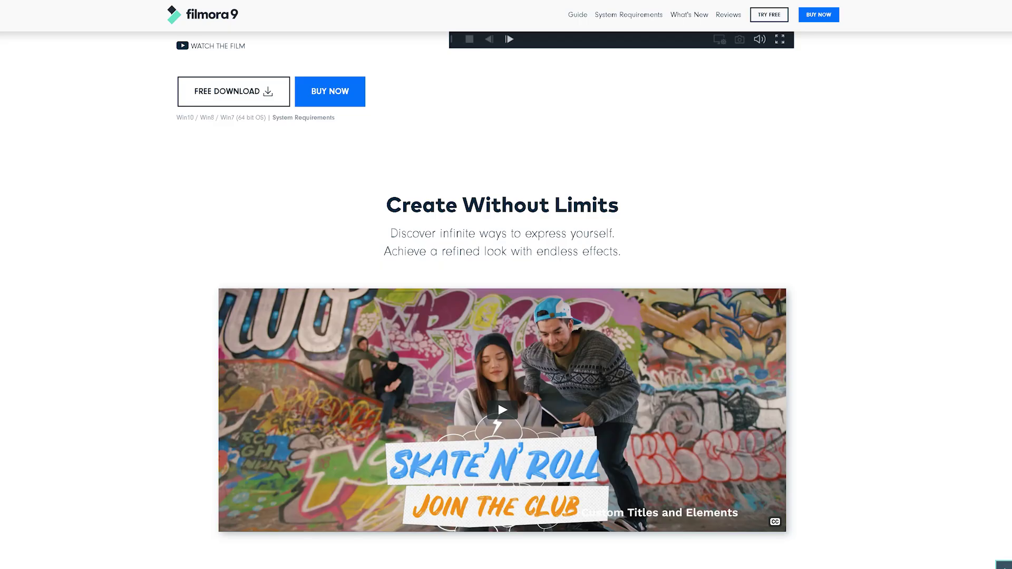
# Scroll down the Filmora9 product page through its feature sections.
pyautogui.scroll(-9, 506, 295)
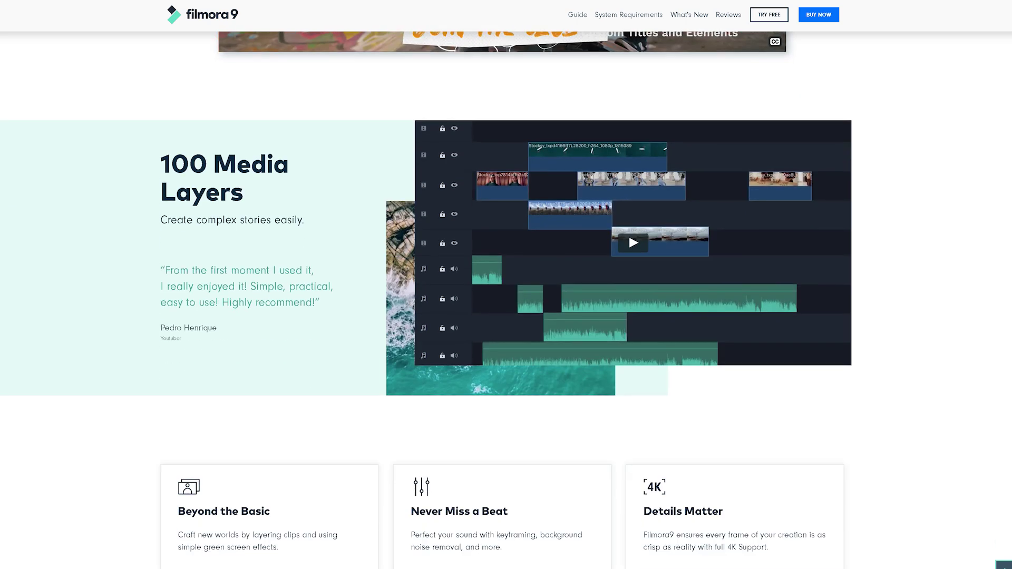
pyautogui.scroll(-7, 505, 295)
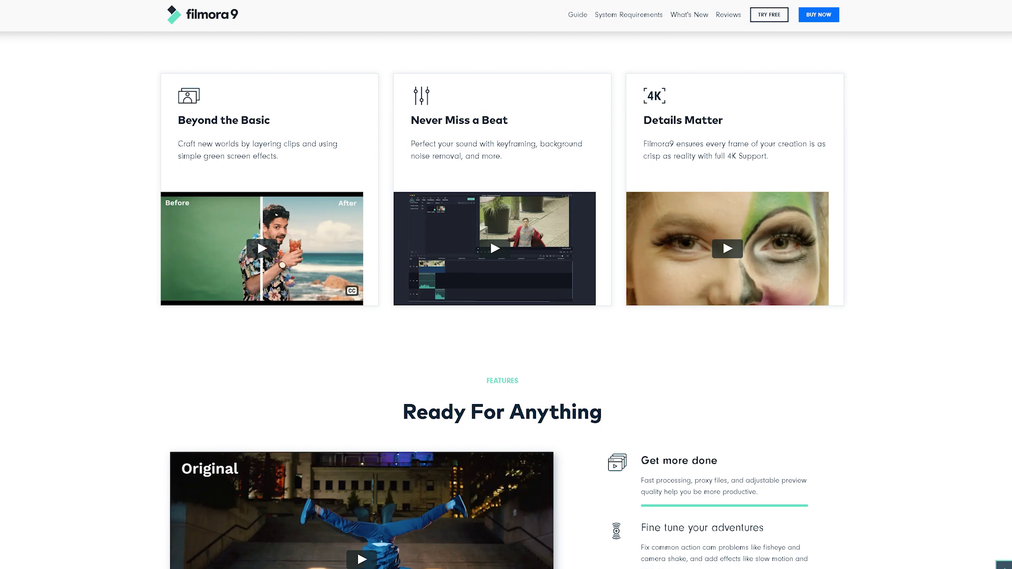
pyautogui.scroll(-6, 506, 295)
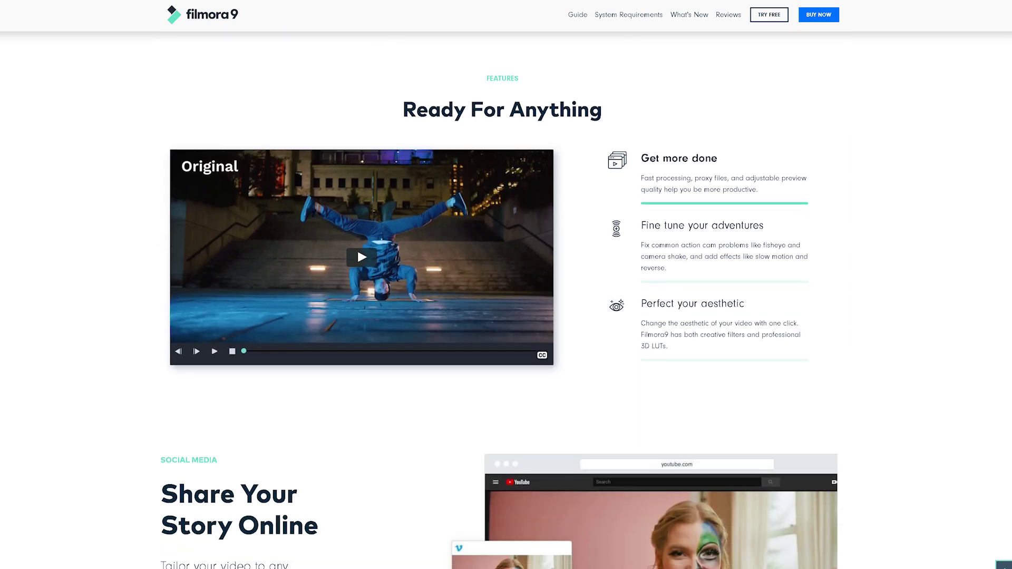
pyautogui.scroll(-6, 506, 296)
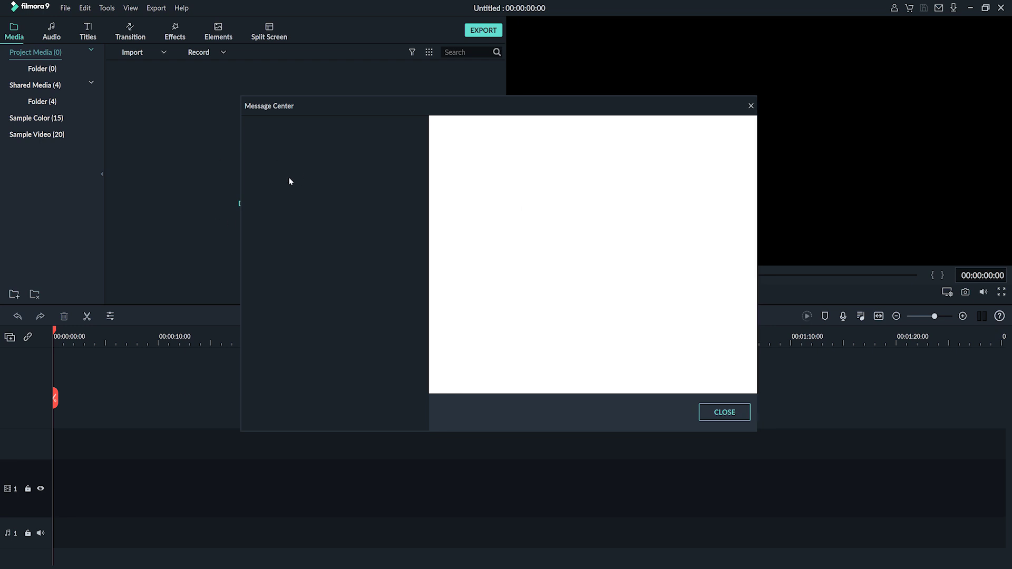
# Close the Message Center and import GH011068, GH011069, GH011077 and GH011110 into the Media tab.
pyautogui.click(747, 107)
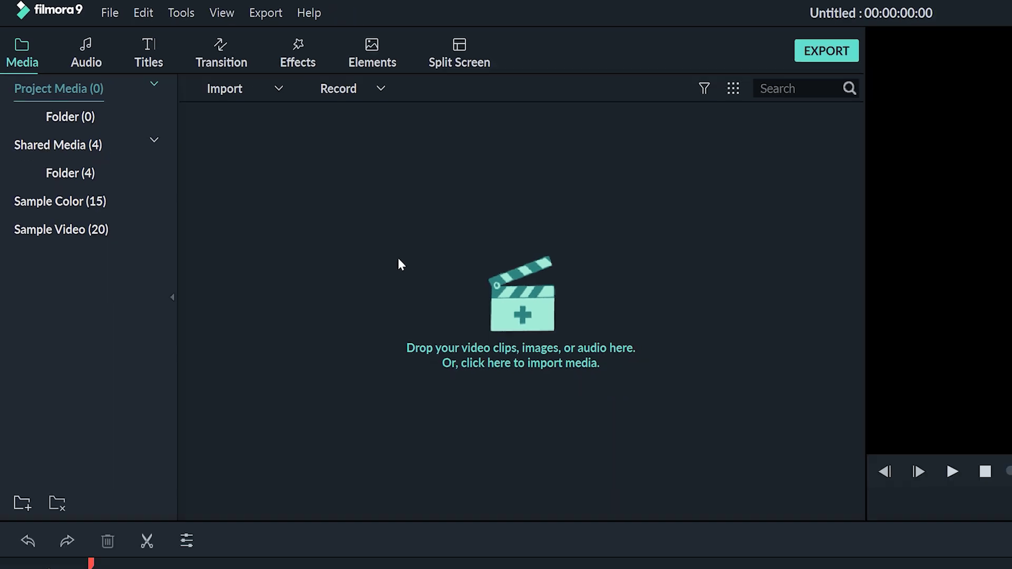
pyautogui.doubleClick(399, 264)
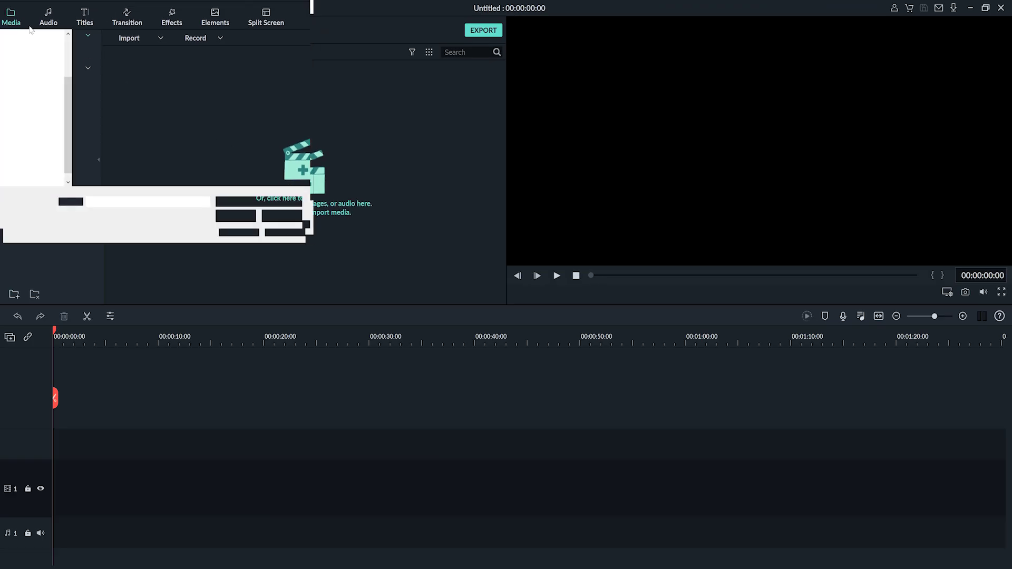
pyautogui.hotkey('ctrl', 'a')
pyautogui.click(455, 368)
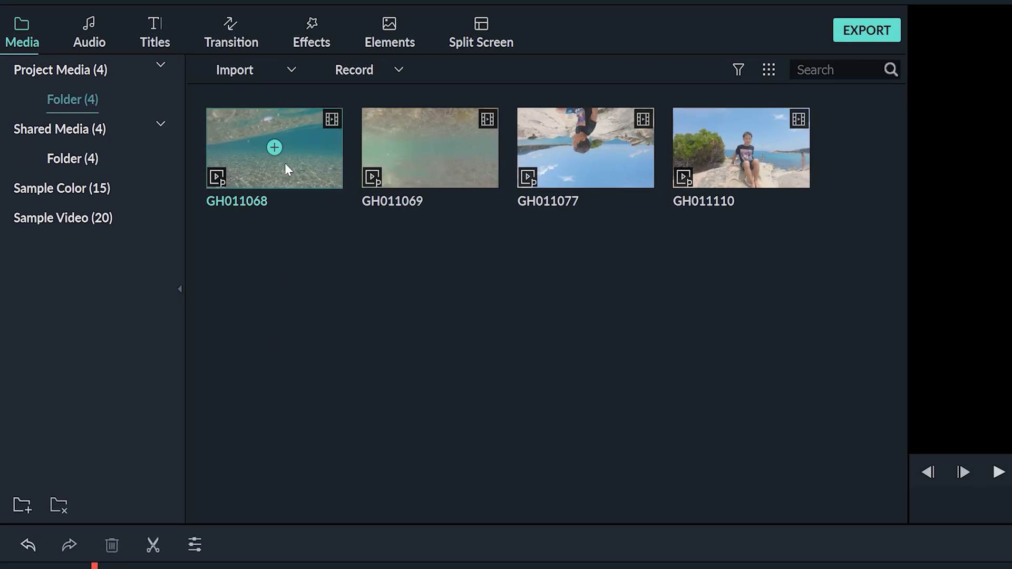
# Add GH011068, GH011069, GH011077 and GH011110 to the video track in order, answering the frame-rate prompt.
pyautogui.click(274, 148)
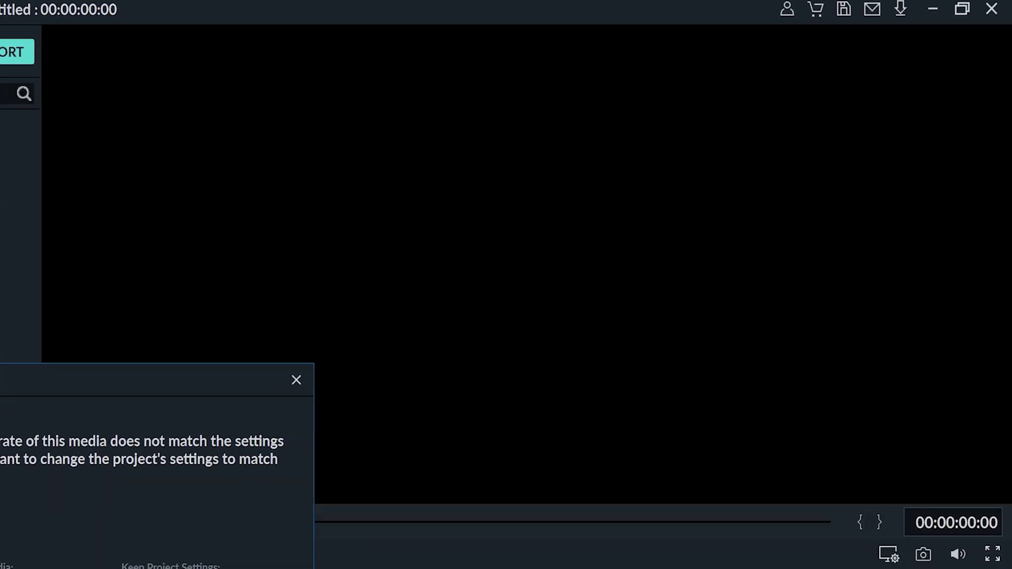
pyautogui.click(132, 508)
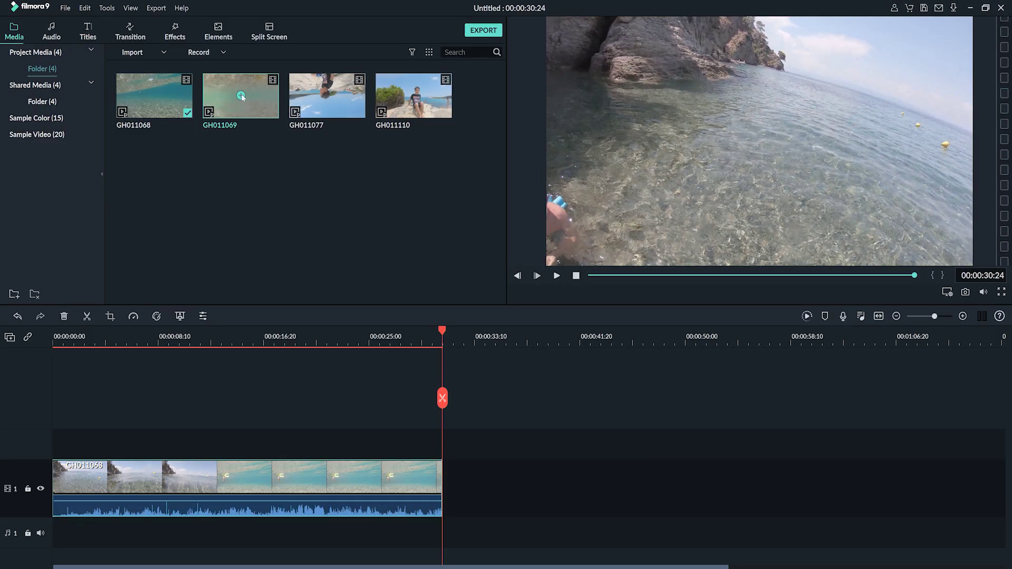
pyautogui.click(241, 95)
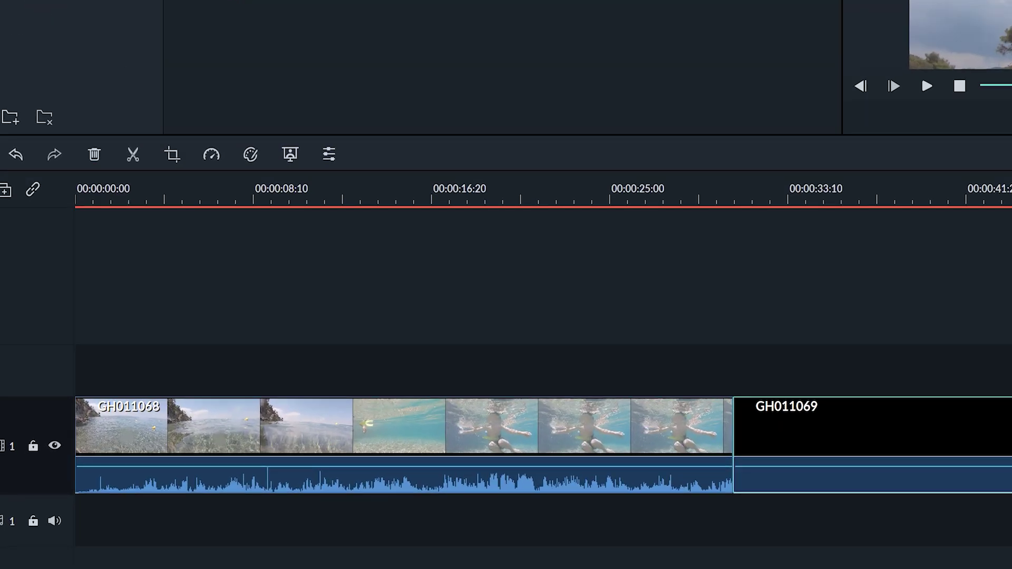
pyautogui.click(327, 96)
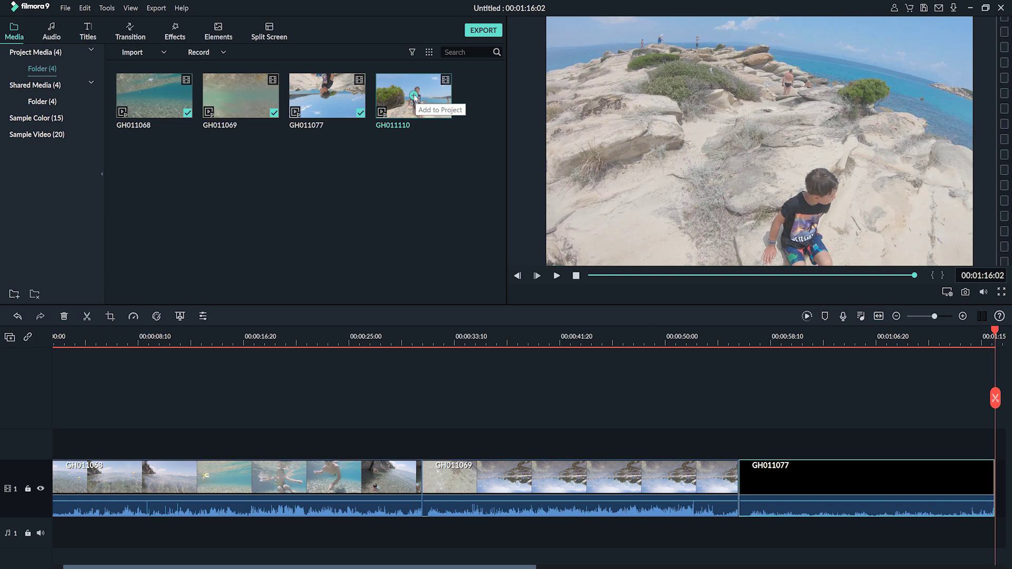
pyautogui.click(414, 96)
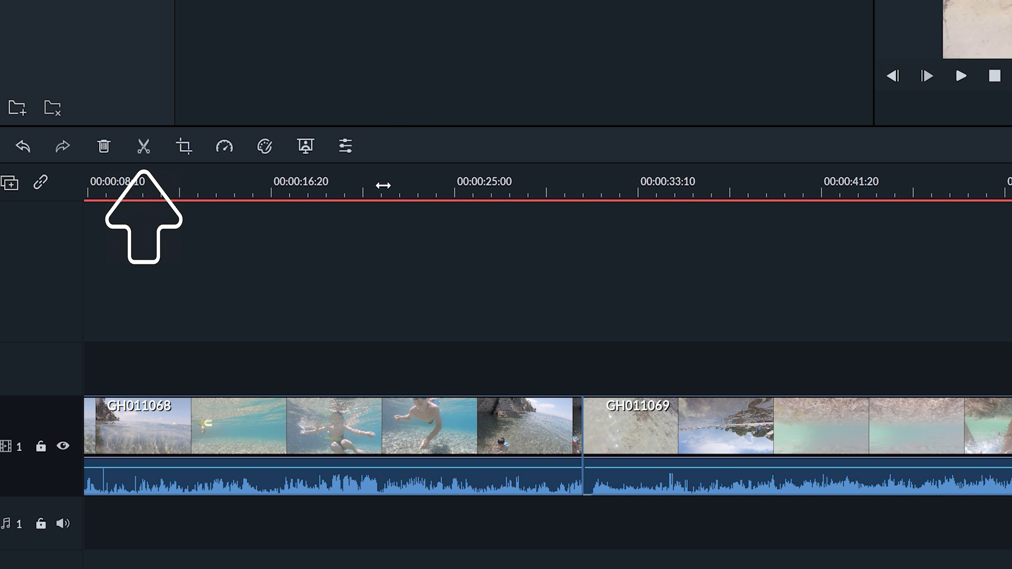
# Scrub and play through the early footage to find the cut point in GH011069.
pyautogui.click(384, 188)
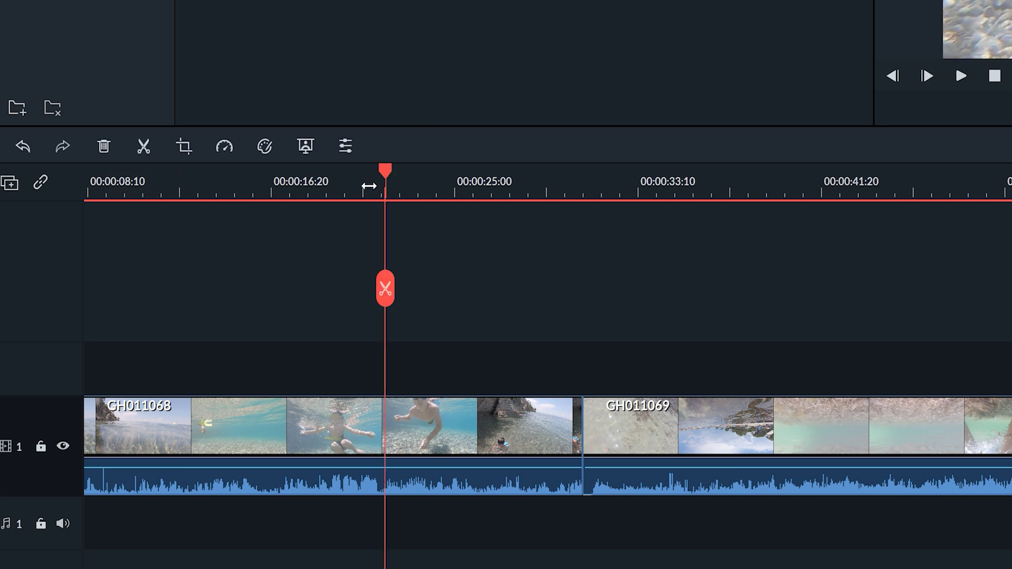
pyautogui.click(352, 186)
pyautogui.press('space')
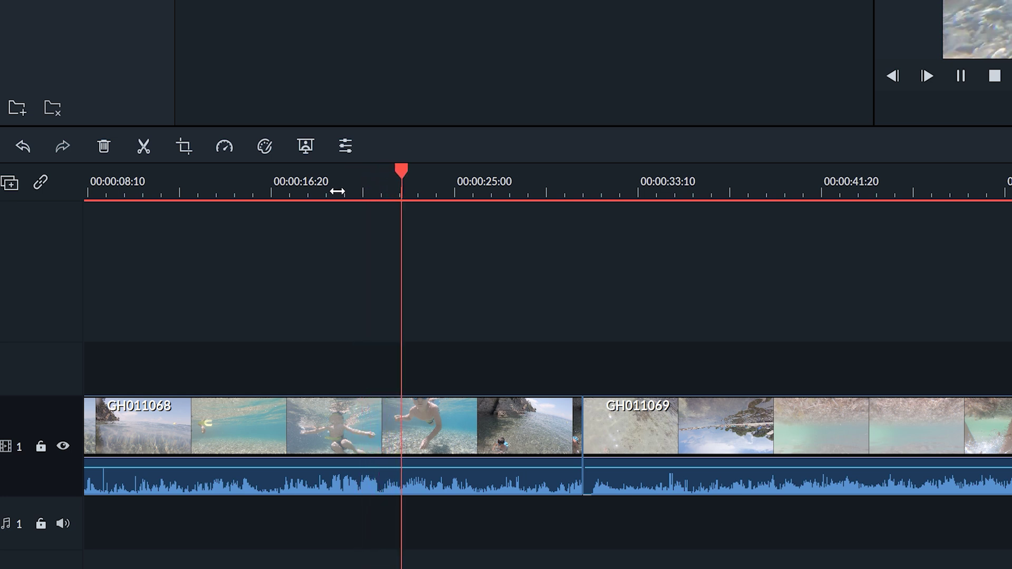
pyautogui.click(337, 187)
pyautogui.click(307, 176)
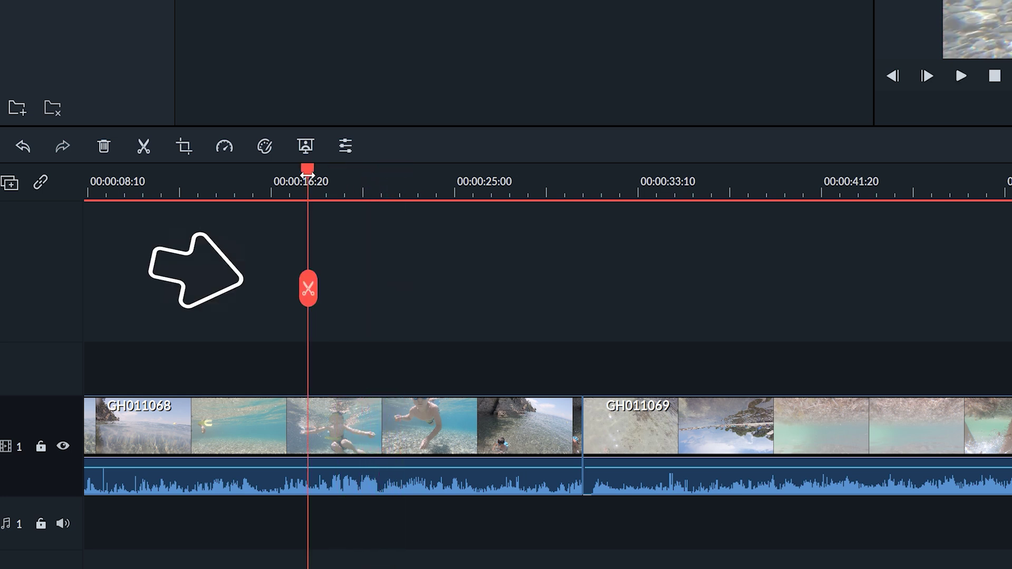
pyautogui.click(280, 181)
pyautogui.click(293, 180)
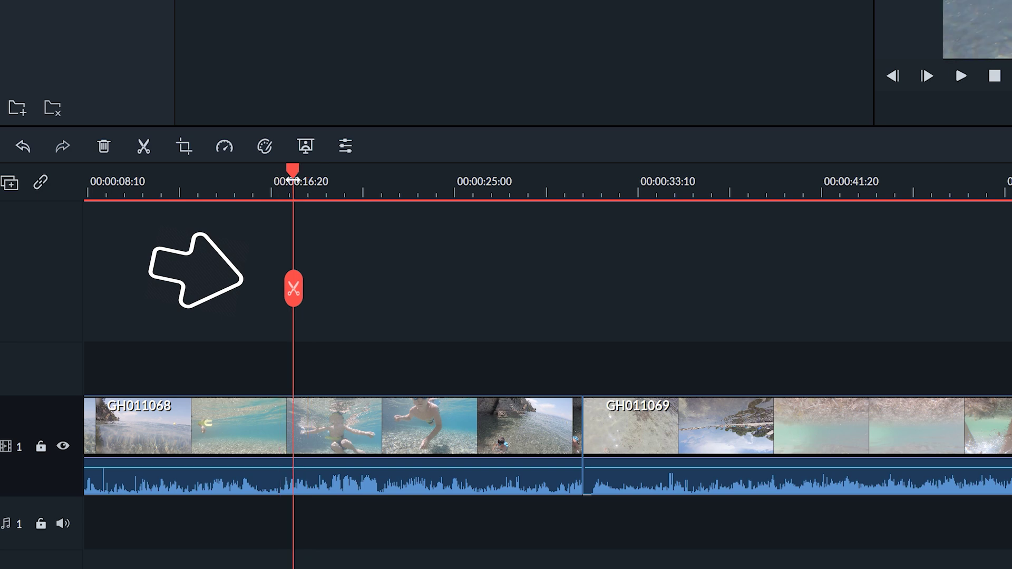
pyautogui.press('space')
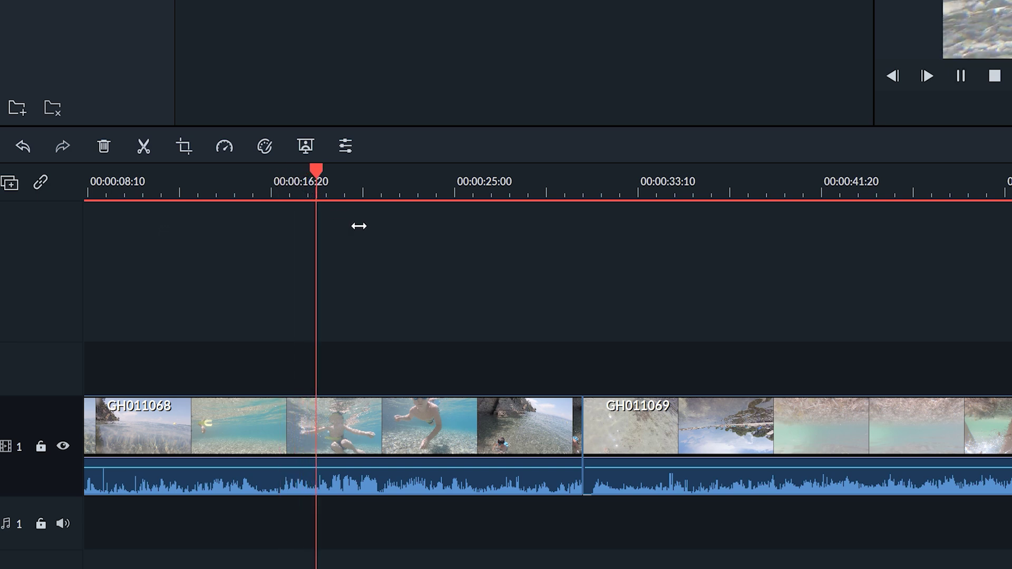
pyautogui.press('space')
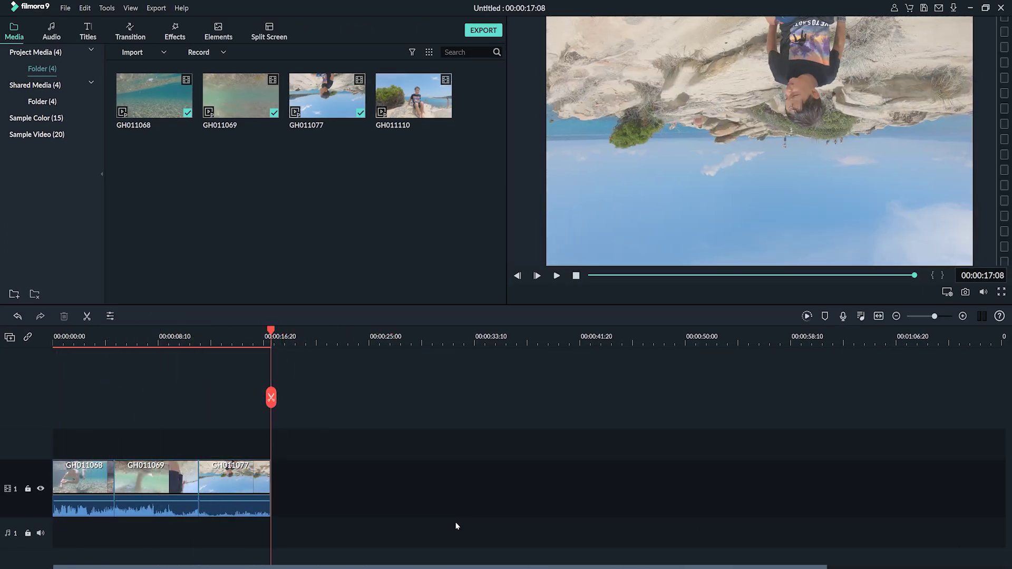
# Trim the later clips on the timeline and rotate GH011077 90° clockwise.
pyautogui.moveTo(174, 337); pyautogui.dragTo(161, 336)
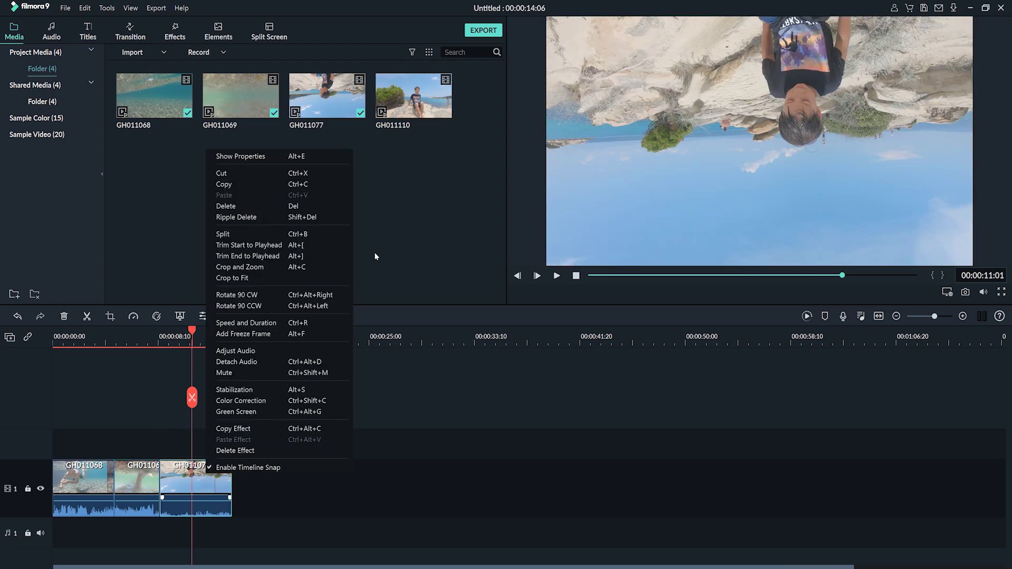
pyautogui.rightClick(206, 474)
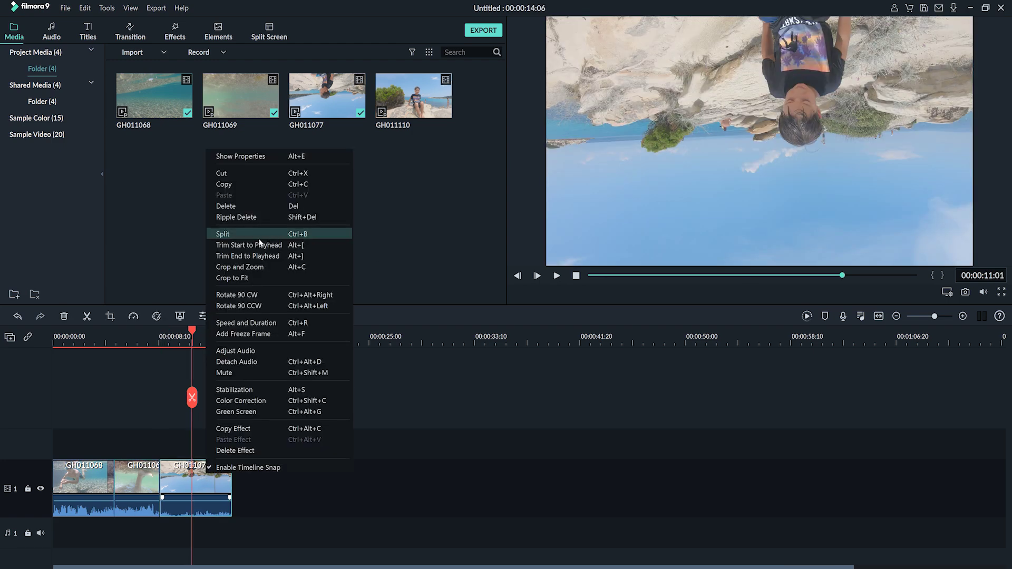
pyautogui.click(253, 294)
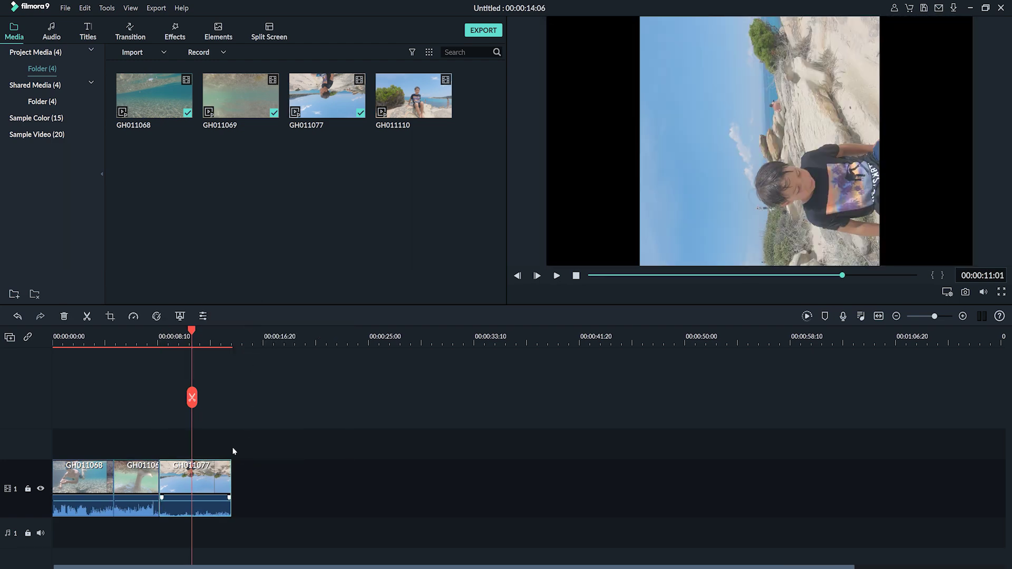
pyautogui.rightClick(182, 475)
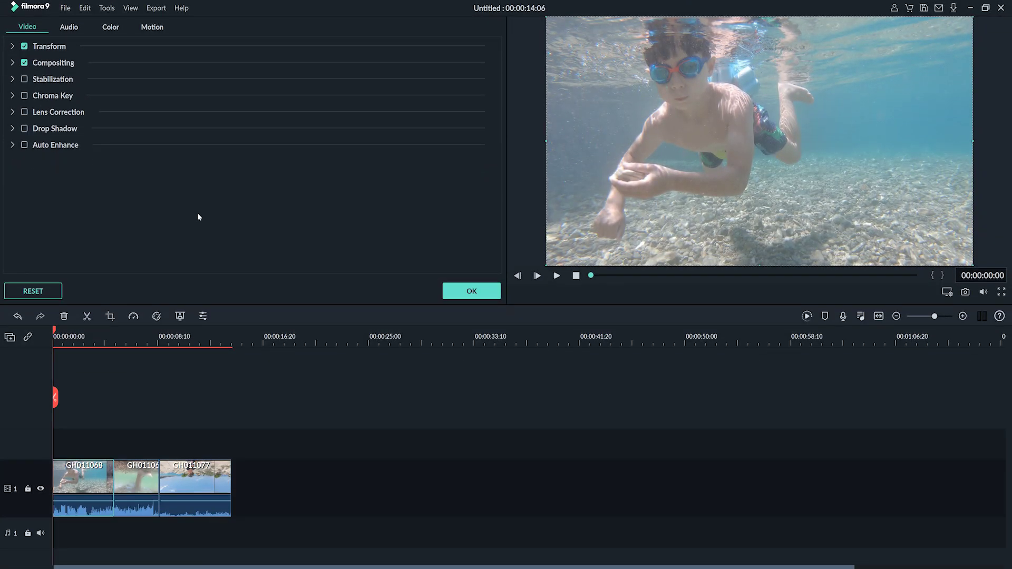
# Apply the Boost Color preset to the opening clip in Advanced Color Correction.
pyautogui.click(79, 334)
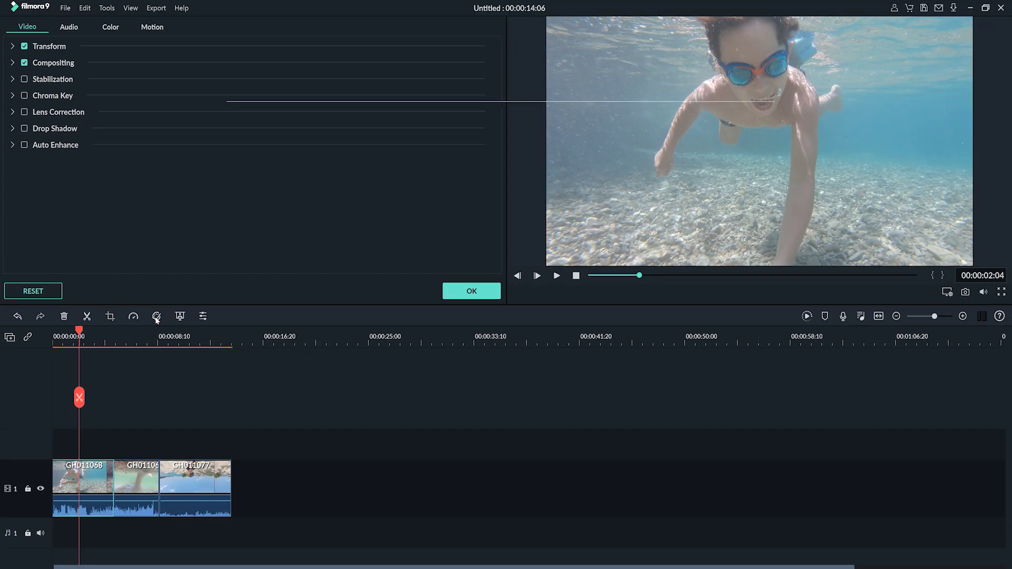
pyautogui.click(156, 317)
pyautogui.click(245, 129)
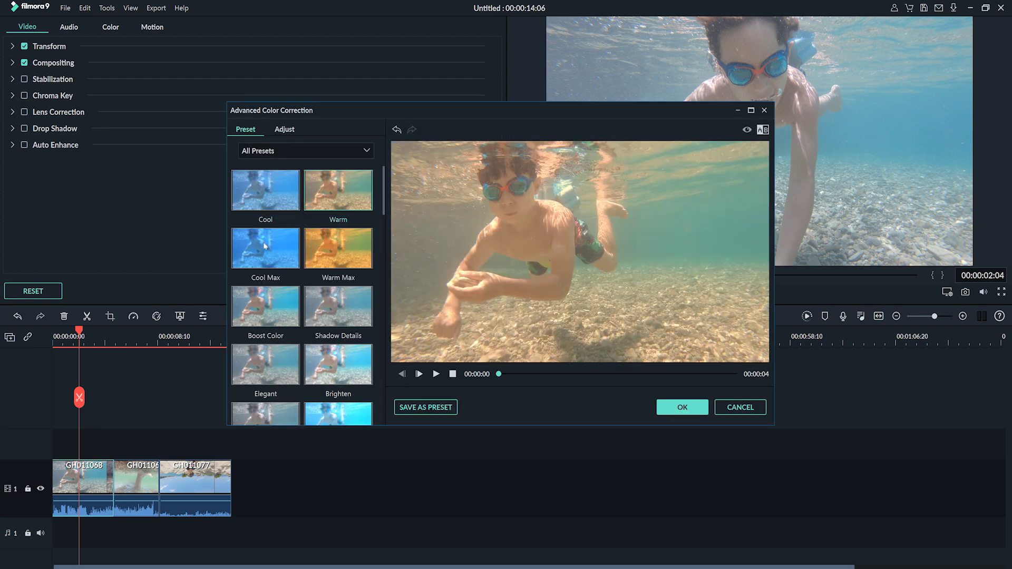
pyautogui.click(266, 308)
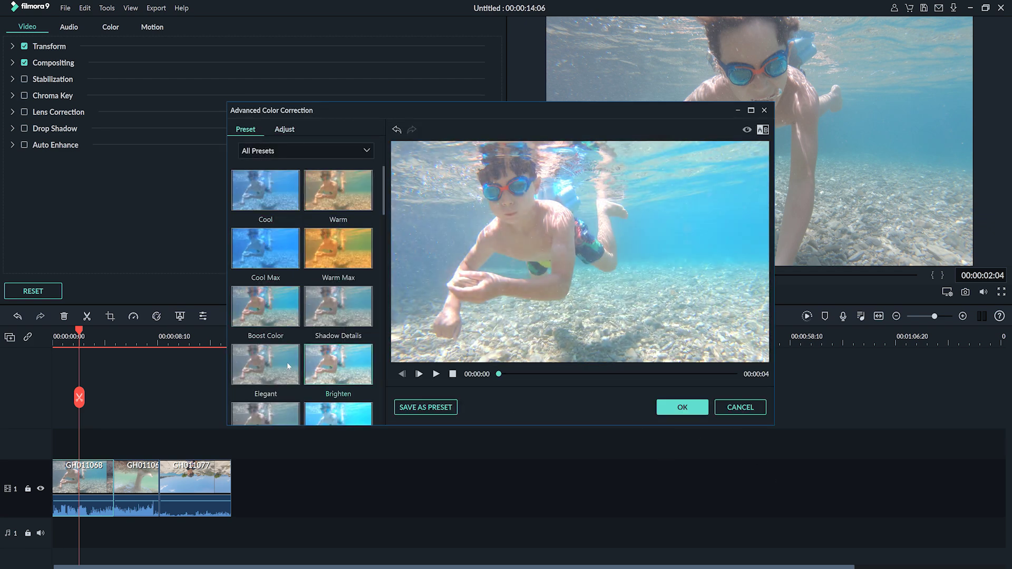
# Set Vibrance to 73 and Saturation to 52 in the manual color adjustments.
pyautogui.click(284, 129)
pyautogui.click(248, 337)
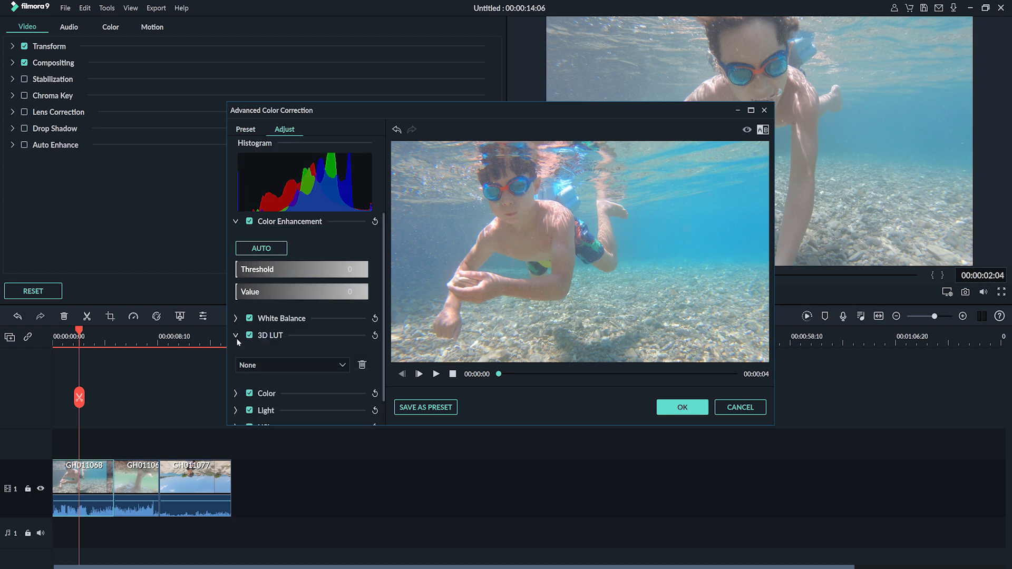
pyautogui.click(235, 335)
pyautogui.click(257, 348)
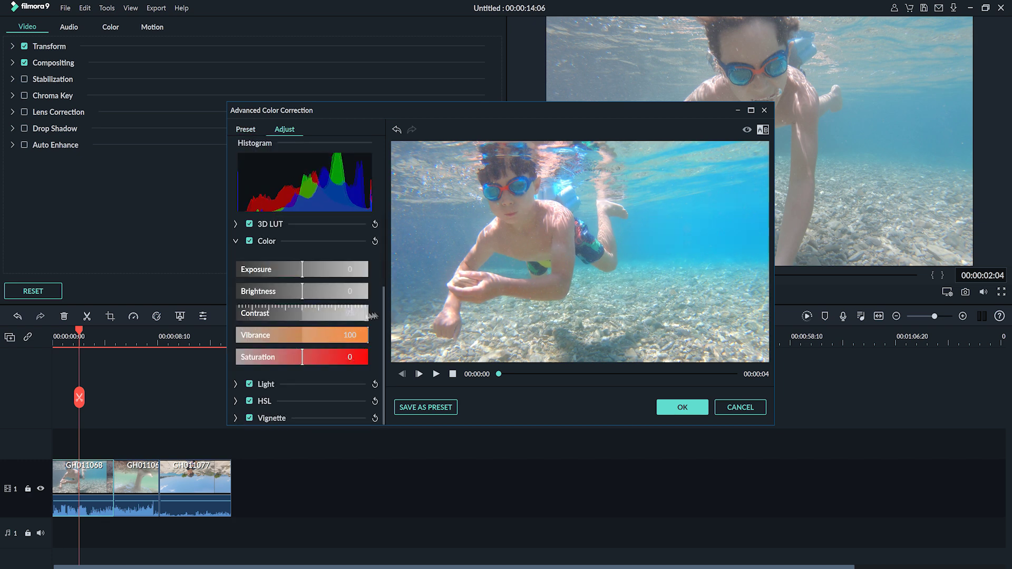
pyautogui.moveTo(317, 329); pyautogui.dragTo(350, 335)
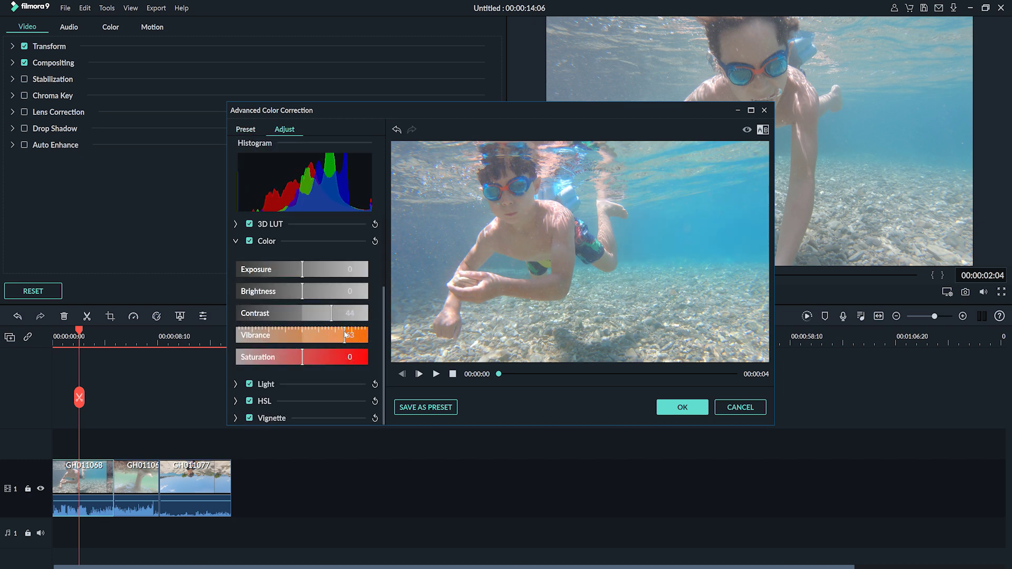
pyautogui.moveTo(302, 356); pyautogui.dragTo(338, 359)
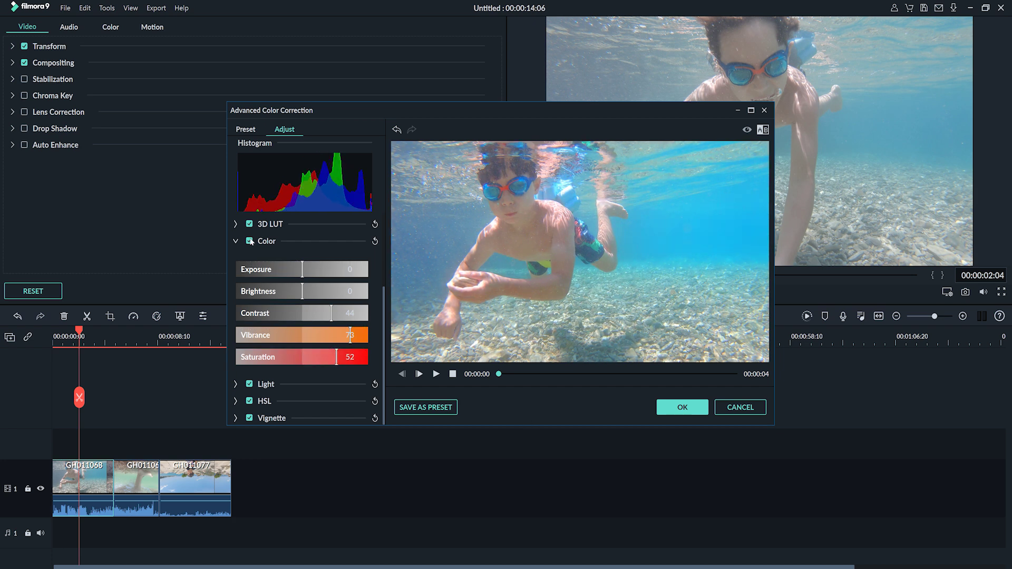
# Save the color settings as a new preset named 'Tutorial'.
pyautogui.click(266, 384)
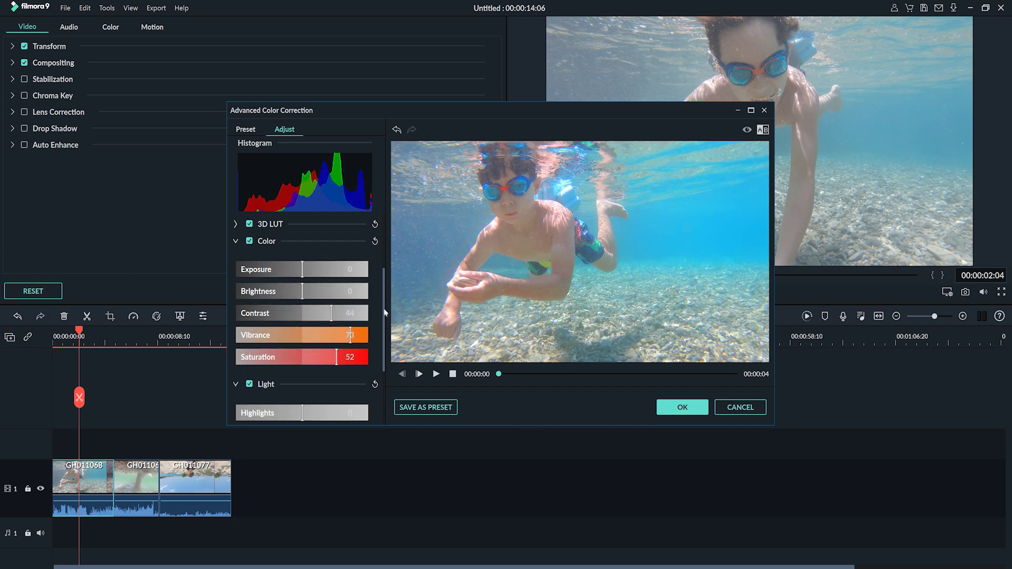
pyautogui.scroll(-3, 384, 312)
pyautogui.click(425, 407)
pyautogui.write('Tutorial')
pyautogui.click(549, 280)
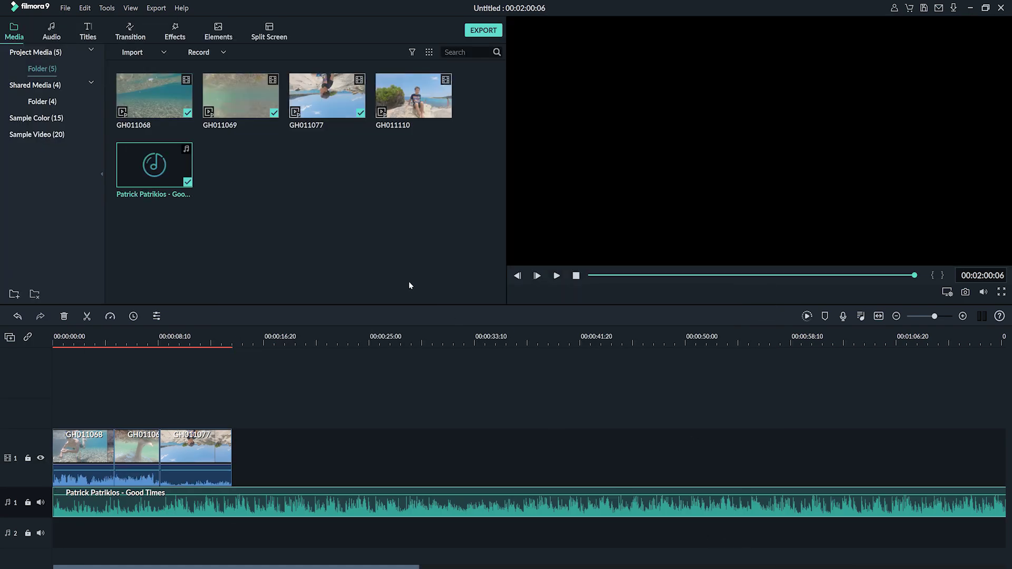
# Place the Credit 3 title template at the start of the timeline.
pyautogui.click(180, 342)
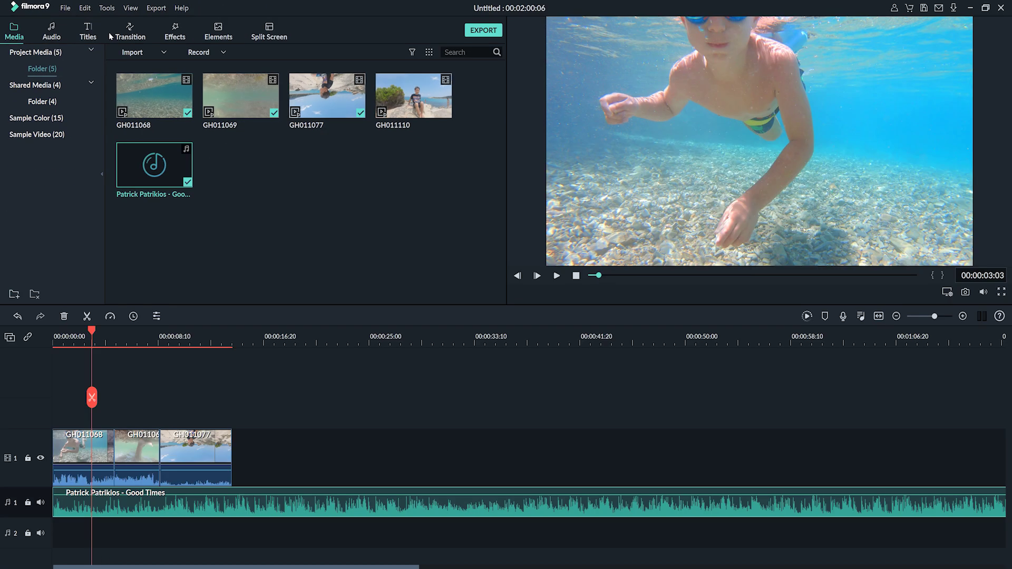
pyautogui.click(170, 61)
pyautogui.click(54, 340)
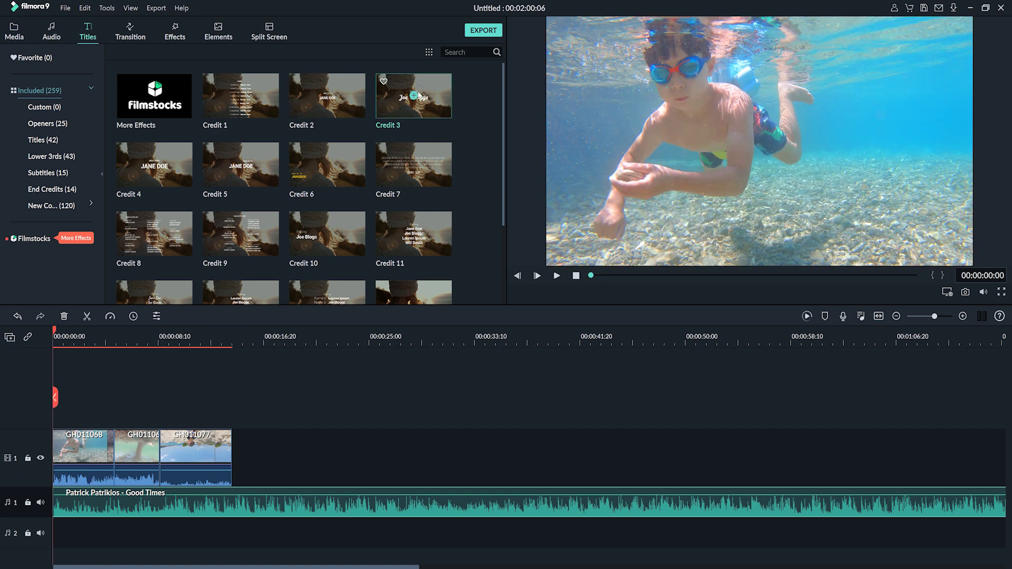
pyautogui.moveTo(414, 95); pyautogui.dragTo(76, 407)
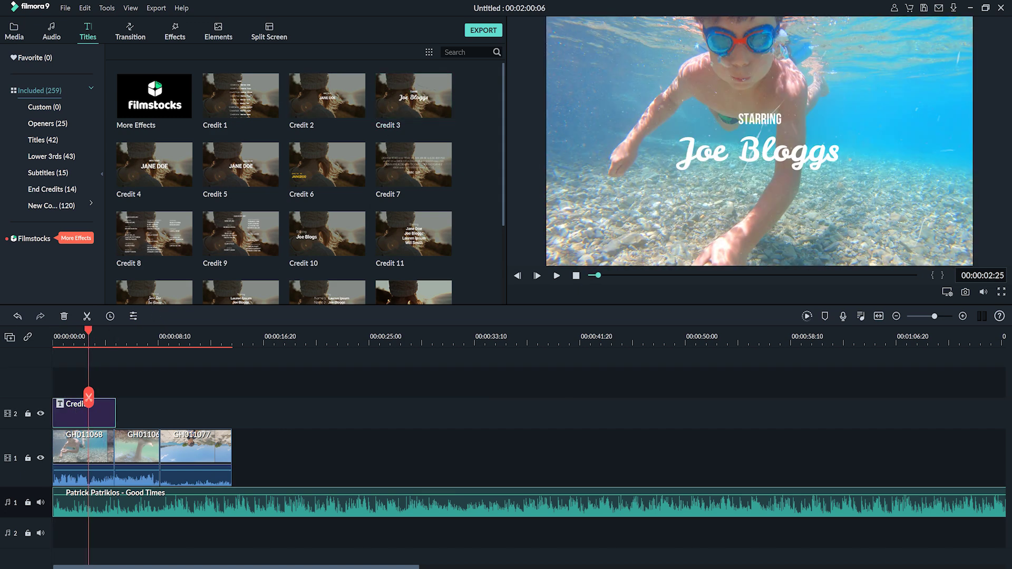
# Change the title text to 'Summer 2020' and set its font size to 72.
pyautogui.doubleClick(77, 407)
pyautogui.press('BackSpace')
pyautogui.press('BackSpace')
pyautogui.press('BackSpace')
pyautogui.press('BackSpace')
pyautogui.press('BackSpace')
pyautogui.press('BackSpace')
pyautogui.press('BackSpace')
pyautogui.press('BackSpace')
pyautogui.press('Delete')
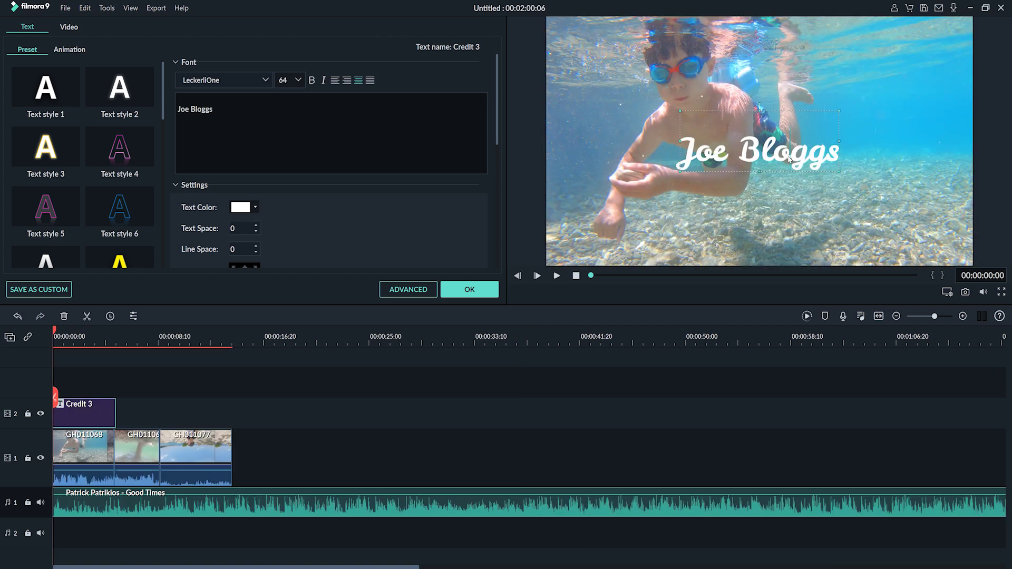
pyautogui.hotkey('ctrl', 'a')
pyautogui.write('SUMMER 2020')
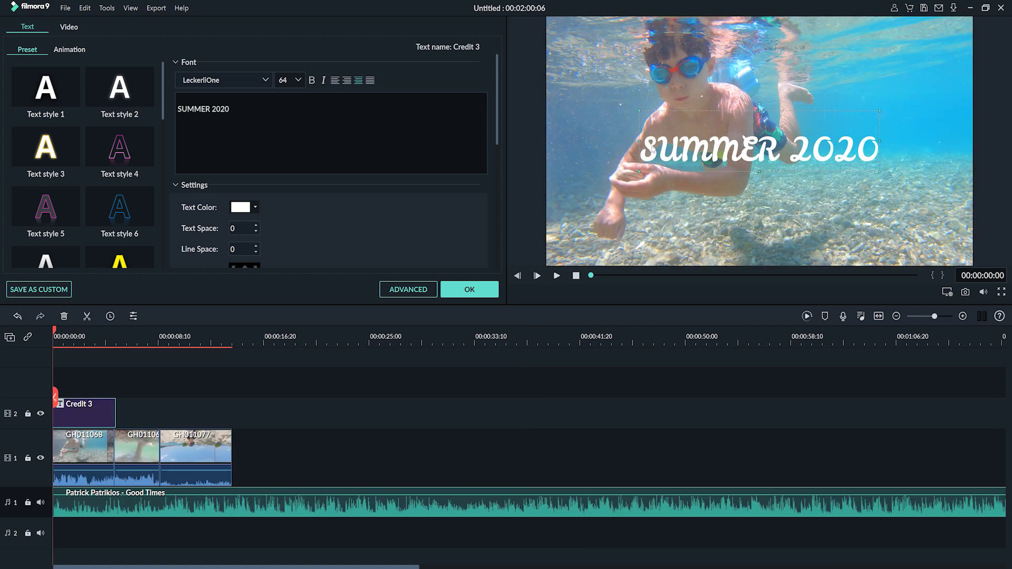
pyautogui.hotkey('ctrl', 'a')
pyautogui.write('Summer 2020')
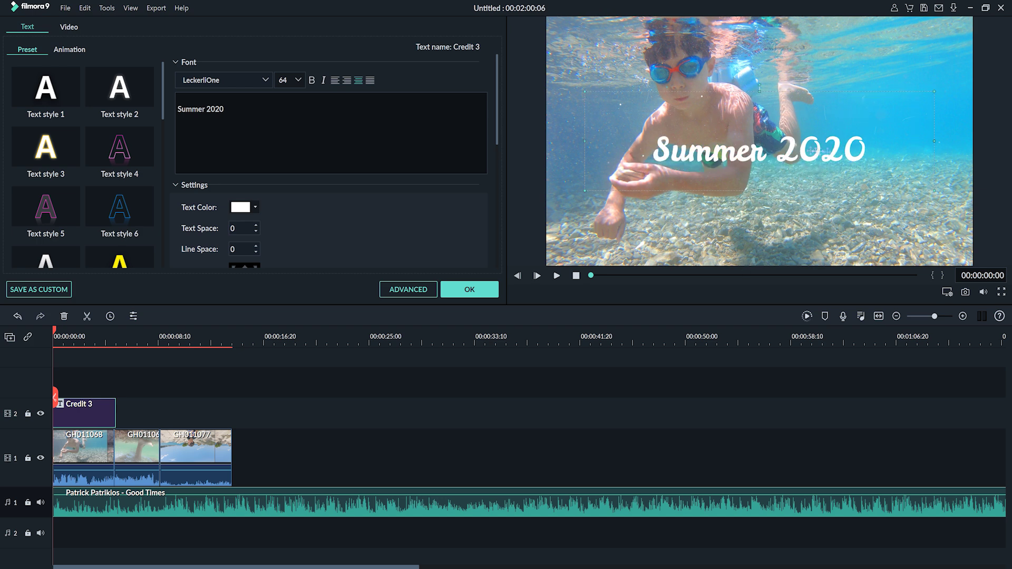
pyautogui.click(298, 80)
pyautogui.click(287, 133)
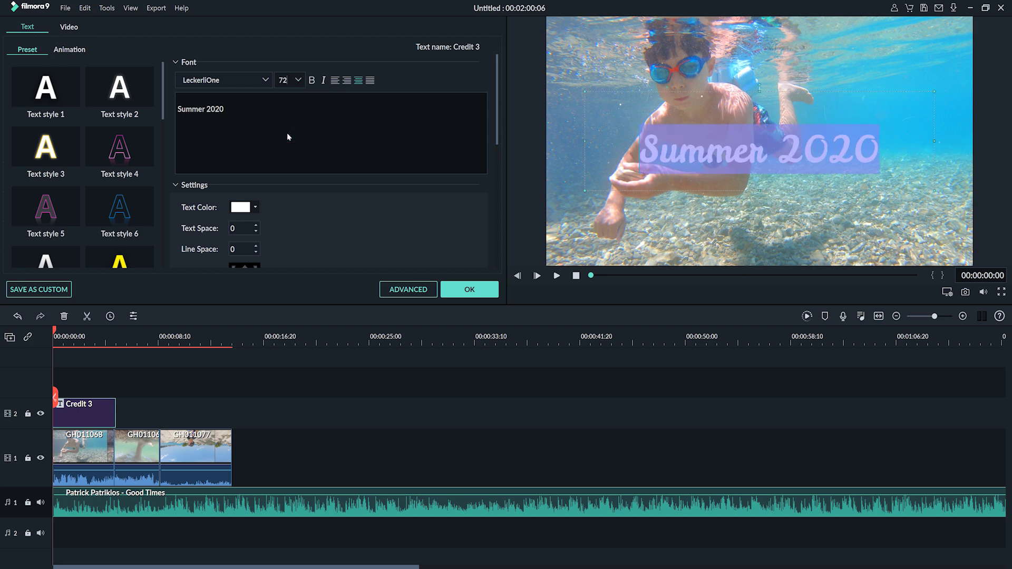
# Enable the title's drop shadow and raise its distance from 10 to 72.
pyautogui.click(623, 229)
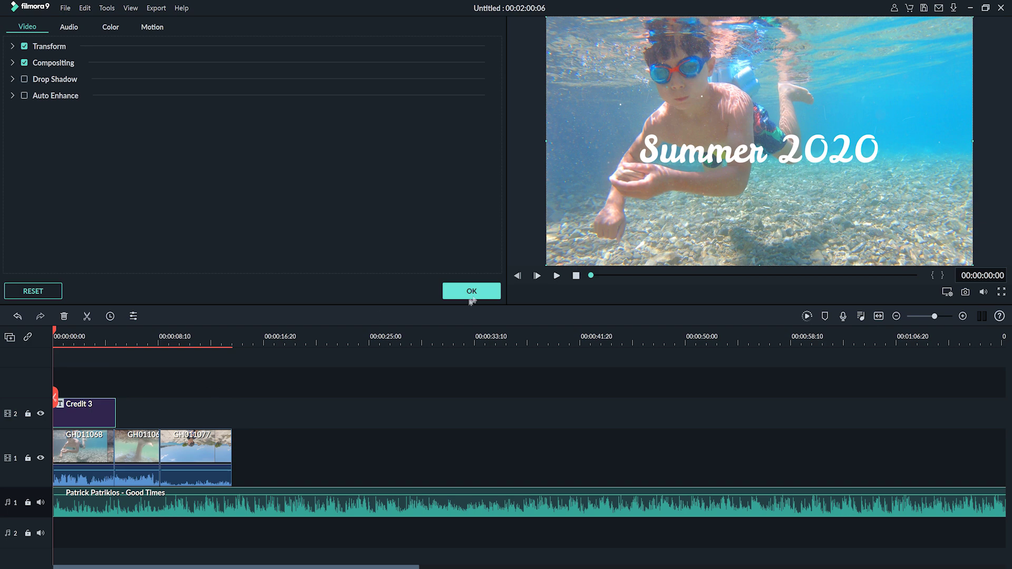
pyautogui.click(24, 79)
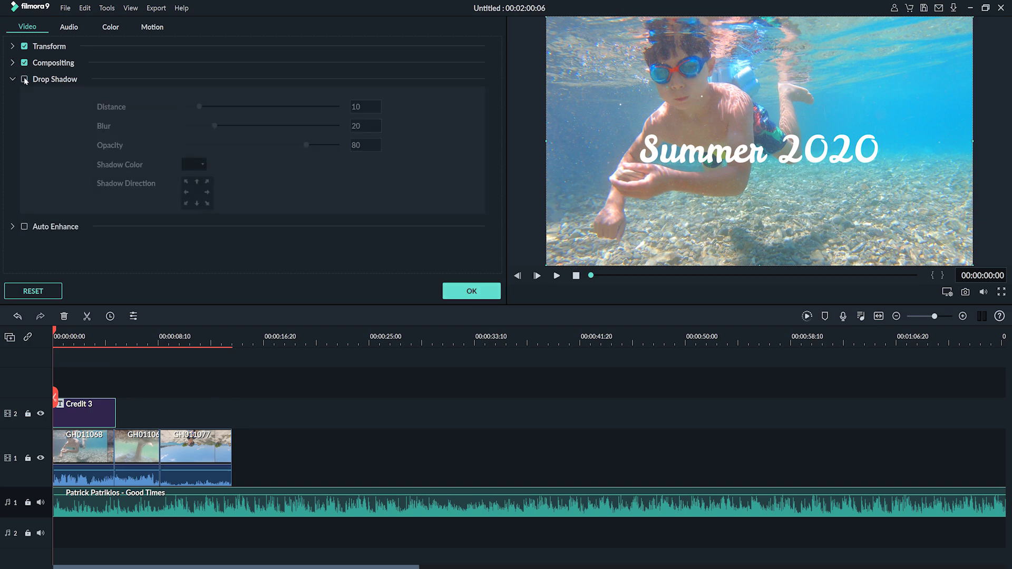
pyautogui.moveTo(199, 107); pyautogui.dragTo(289, 107)
# Confirm the drop shadow settings and drag a transition between clips on the timeline.
pyautogui.click(471, 291)
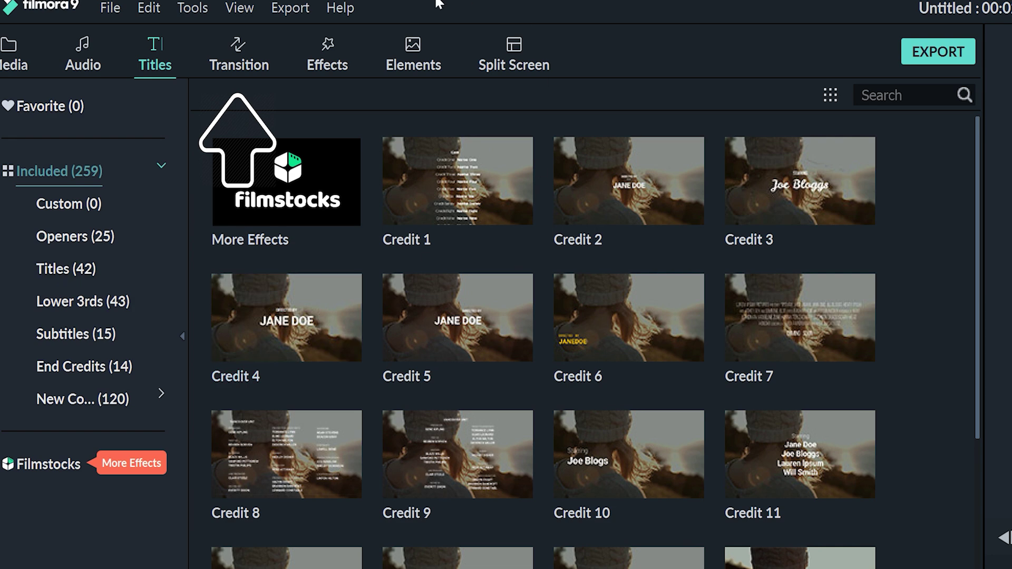
pyautogui.click(258, 53)
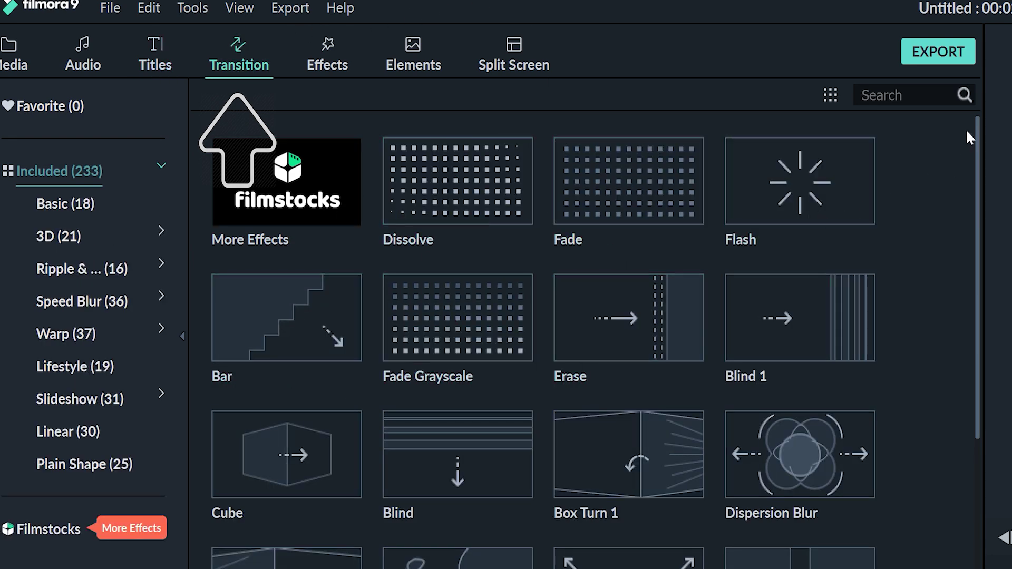
pyautogui.moveTo(976, 183); pyautogui.dragTo(986, 418)
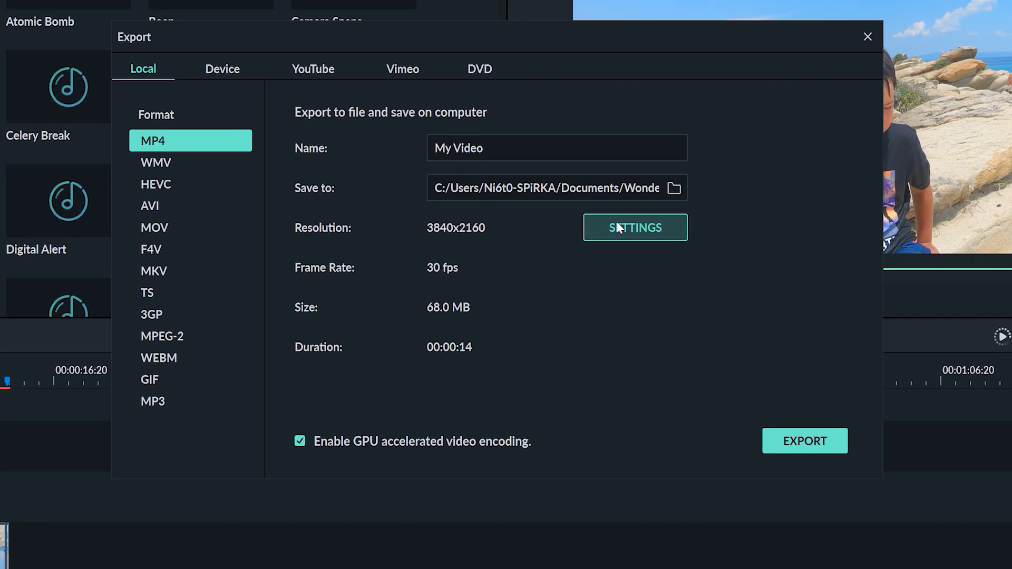
# Review the export video settings, including the bit rate options.
pyautogui.click(583, 250)
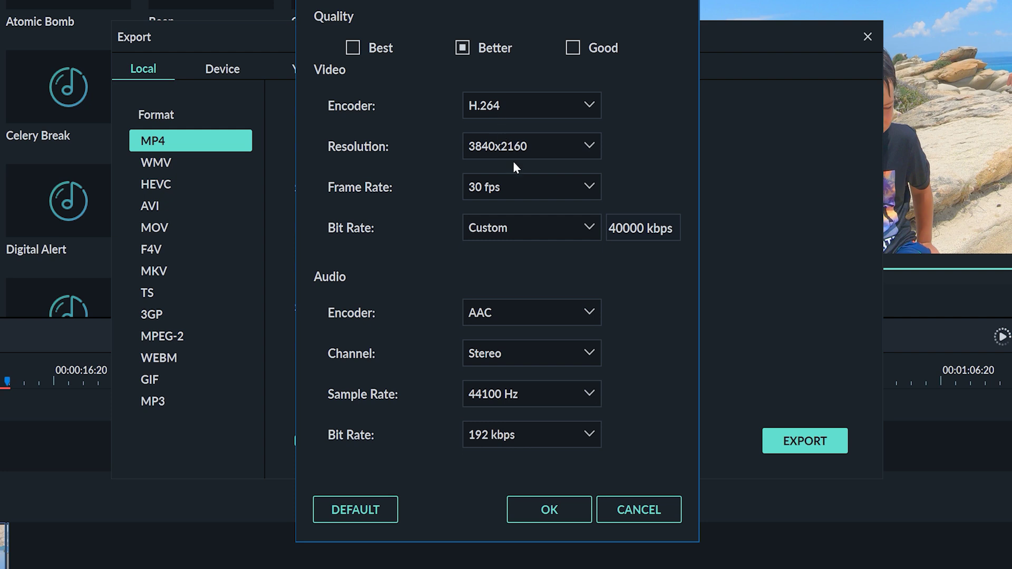
pyautogui.click(565, 228)
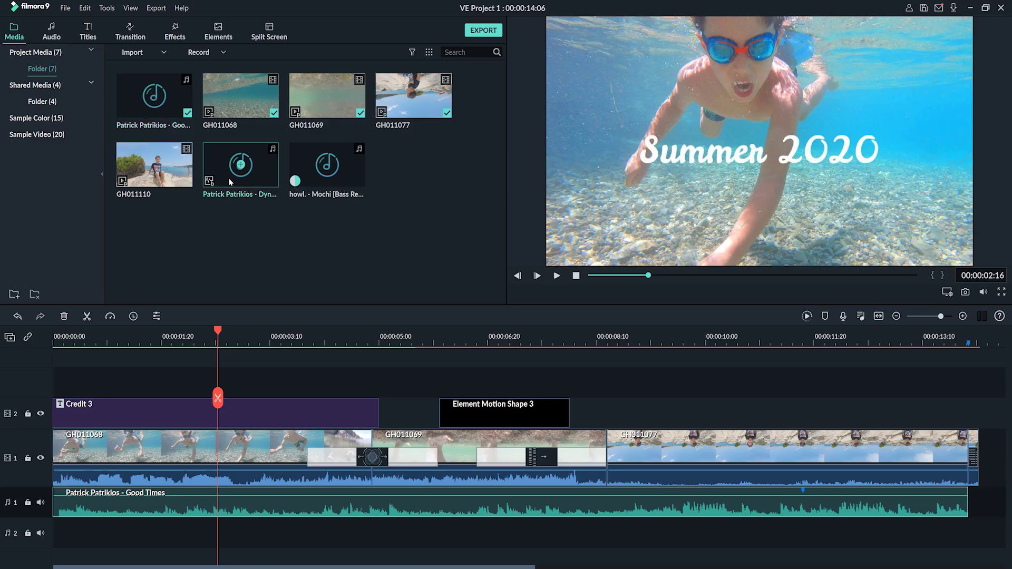
# Run Beat Detection on the Patrick Patrikios - Dynamite music track.
pyautogui.rightClick(237, 180)
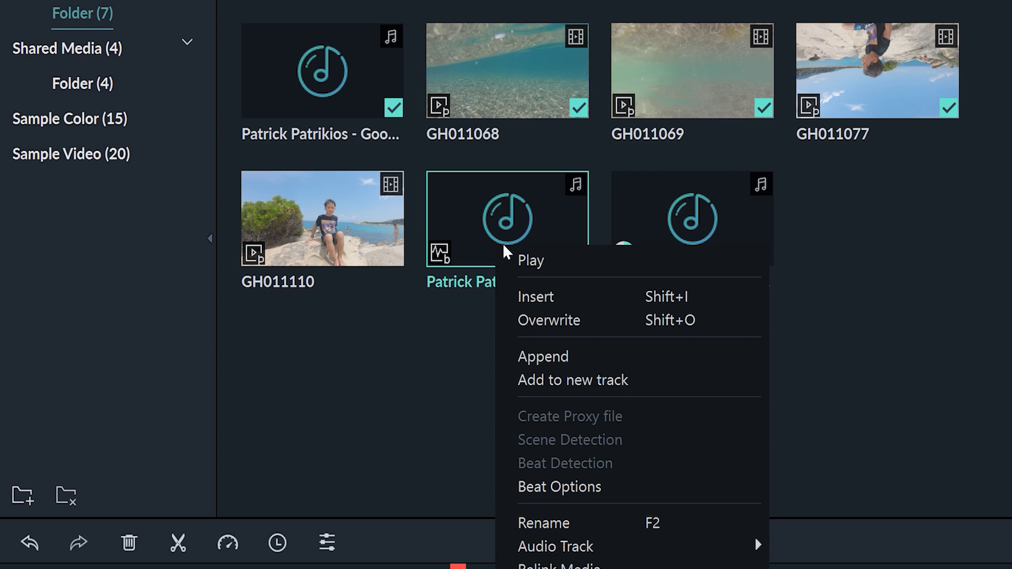
pyautogui.rightClick(154, 102)
pyautogui.click(403, 299)
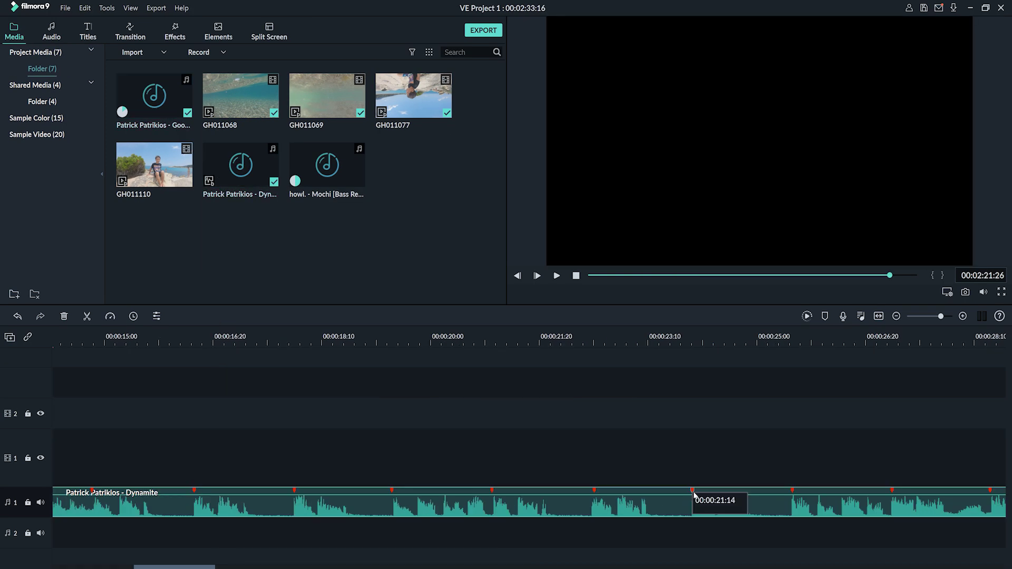
# Lower the playback speed of the Dynamite clip on the timeline in Speed and Duration.
pyautogui.rightClick(337, 508)
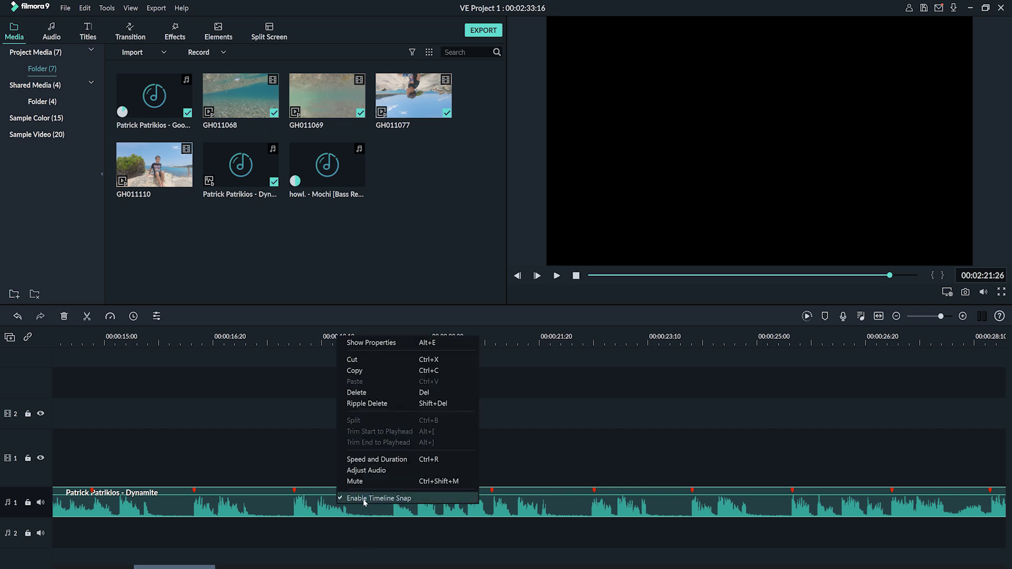
pyautogui.click(388, 460)
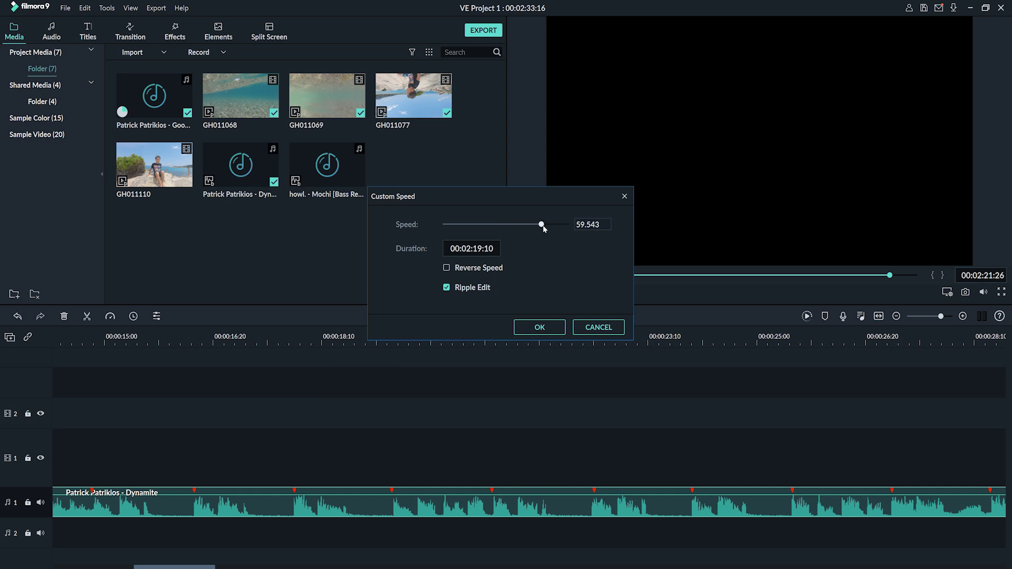
pyautogui.moveTo(492, 228); pyautogui.dragTo(472, 231)
# Confirm the new music speed, then select GH011069 and GH011077 and group them together.
pyautogui.click(539, 327)
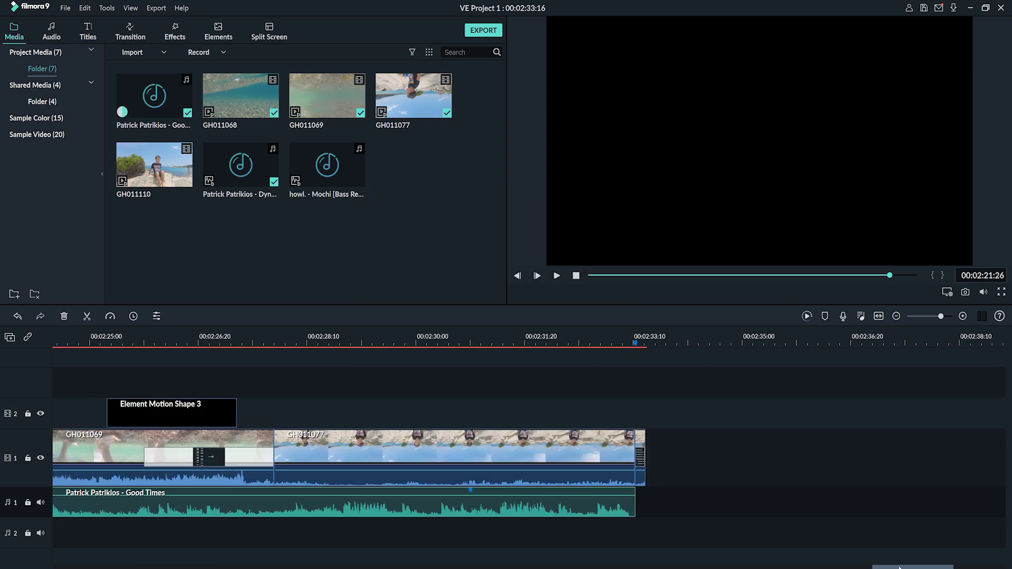
pyautogui.click(419, 445)
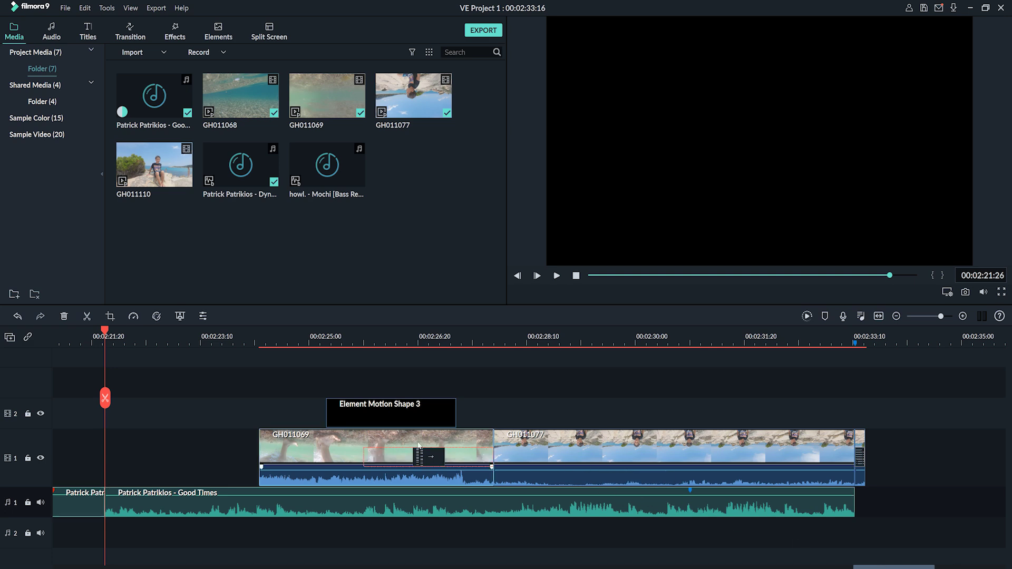
pyautogui.click(550, 449)
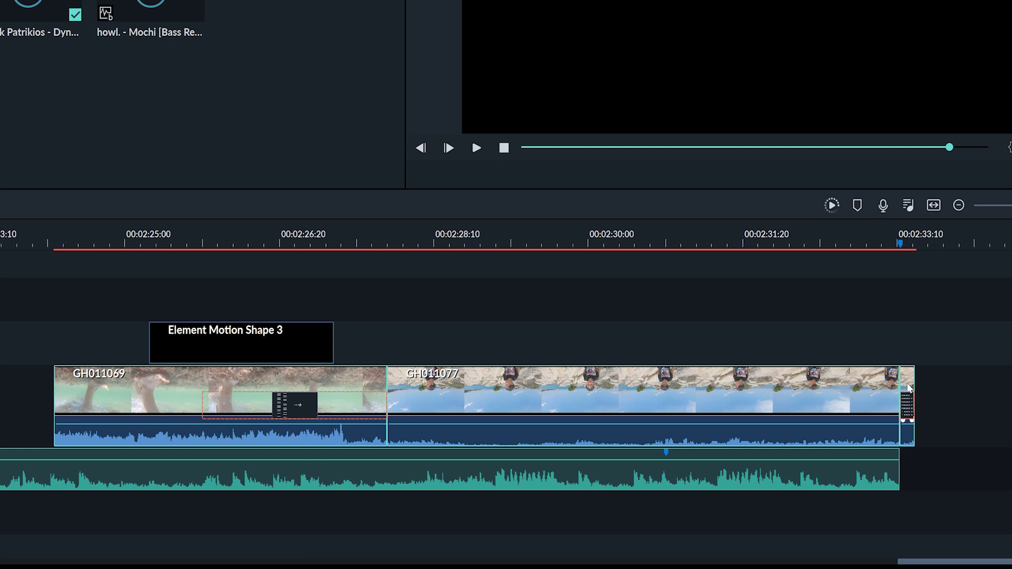
pyautogui.rightClick(650, 385)
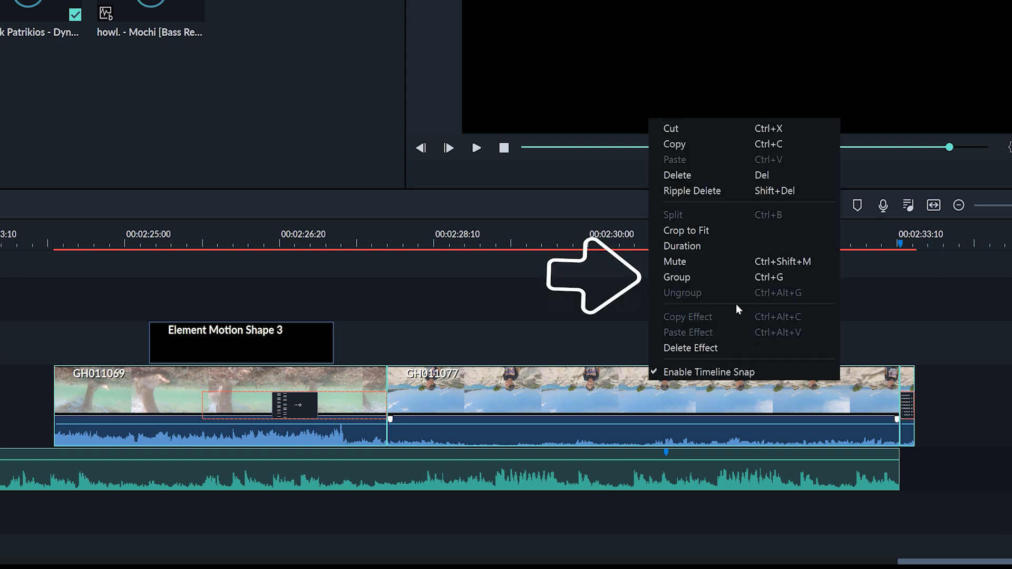
pyautogui.click(707, 277)
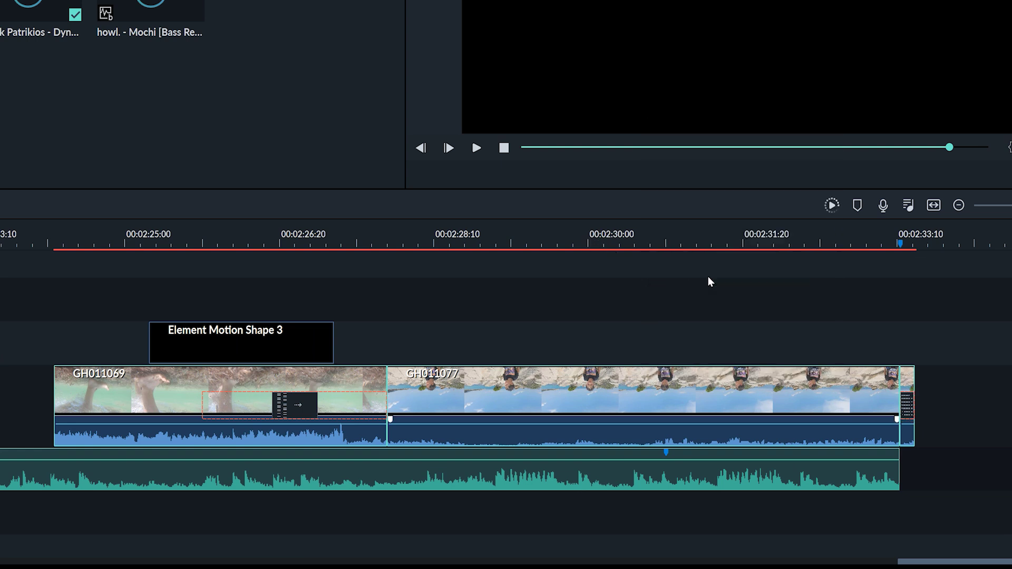
pyautogui.rightClick(603, 390)
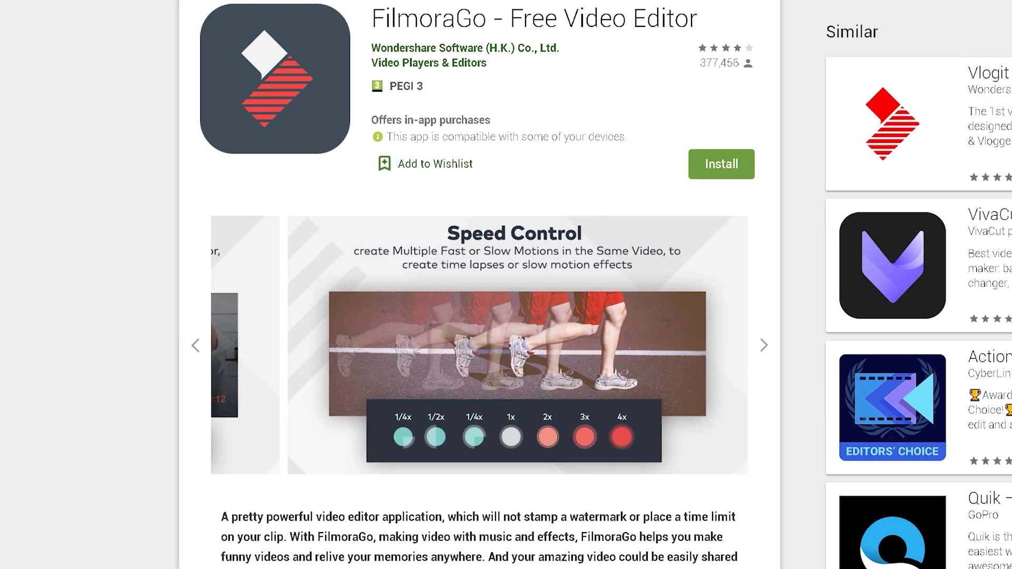
# Page three screenshots forward in the FilmoraGo carousel and enlarge the Effect Store screenshot.
pyautogui.click(764, 346)
pyautogui.click(764, 346)
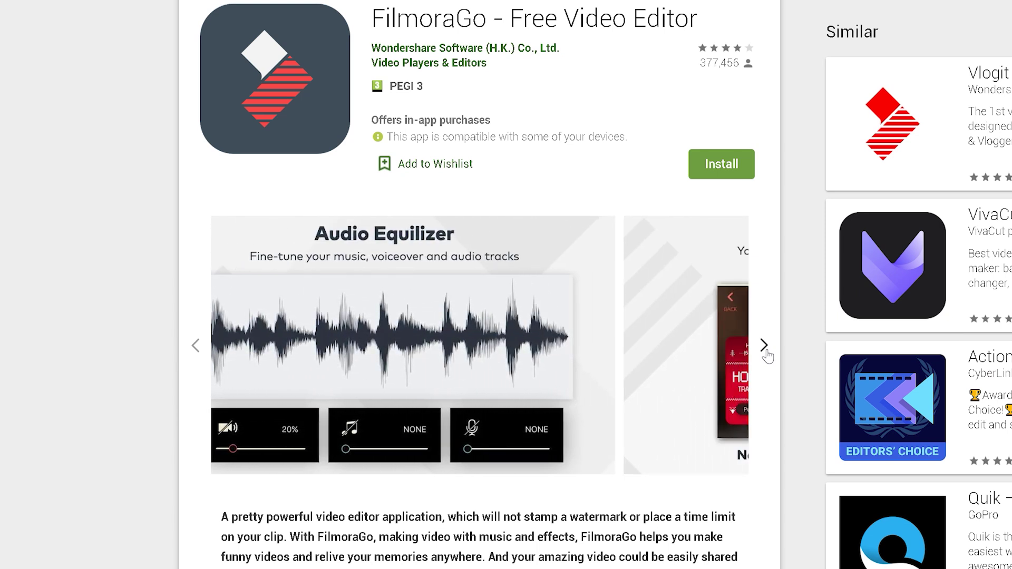
pyautogui.click(764, 345)
pyautogui.click(599, 348)
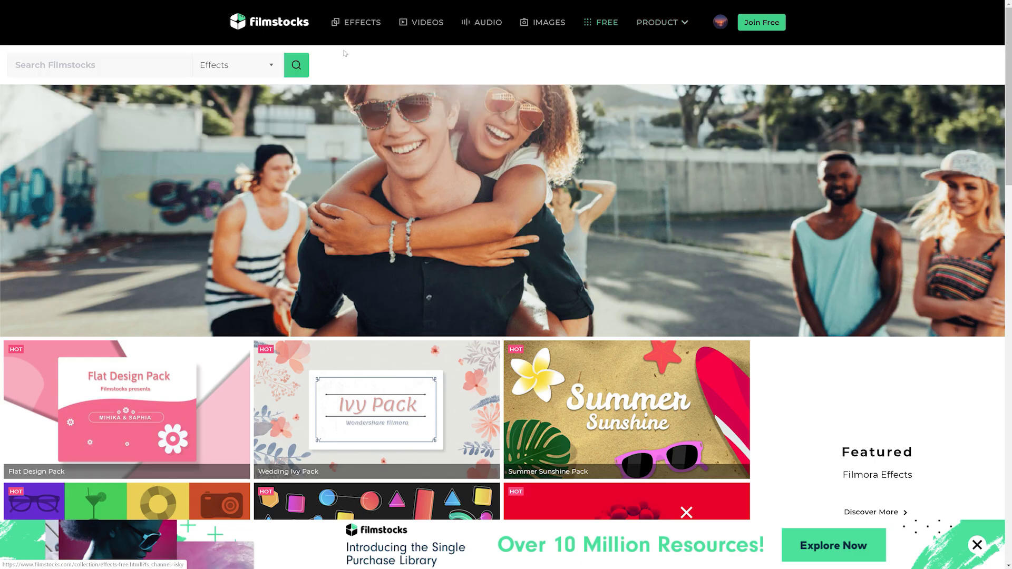
# Open the BlockBuster Explosions Pack from the Filmstocks EFFECTS catalogue.
pyautogui.click(425, 232)
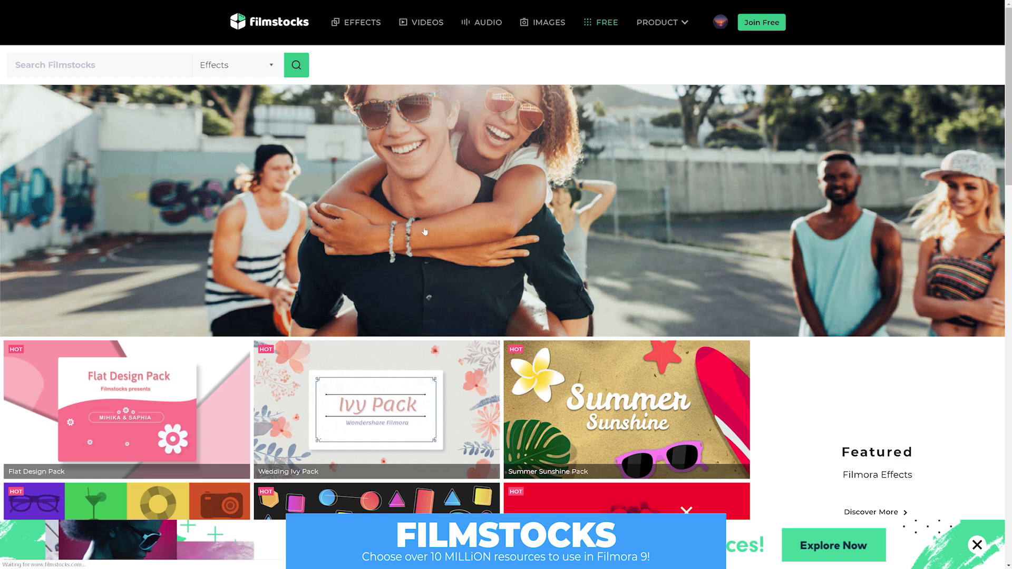
pyautogui.scroll(-5, 424, 232)
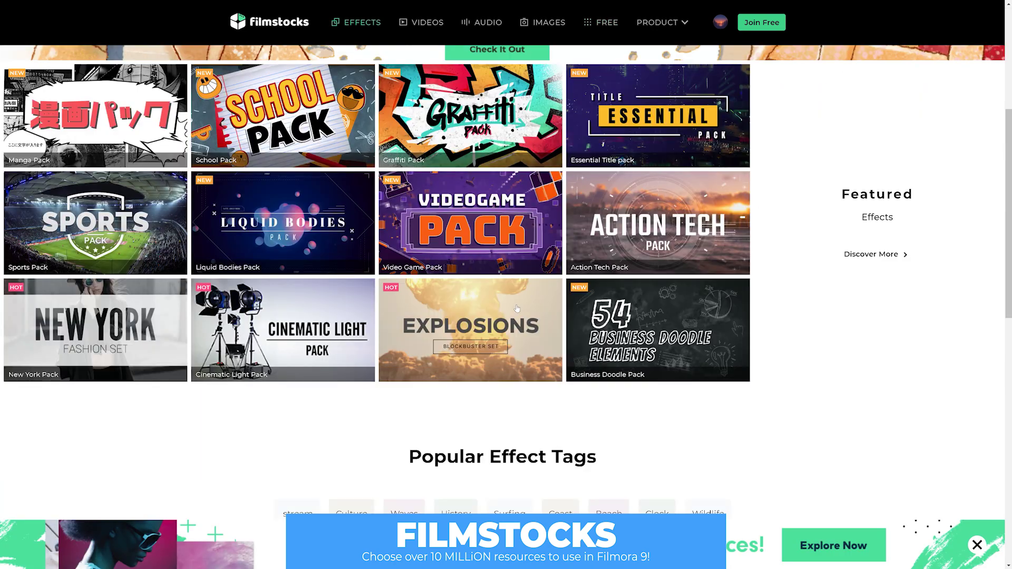
pyautogui.click(517, 308)
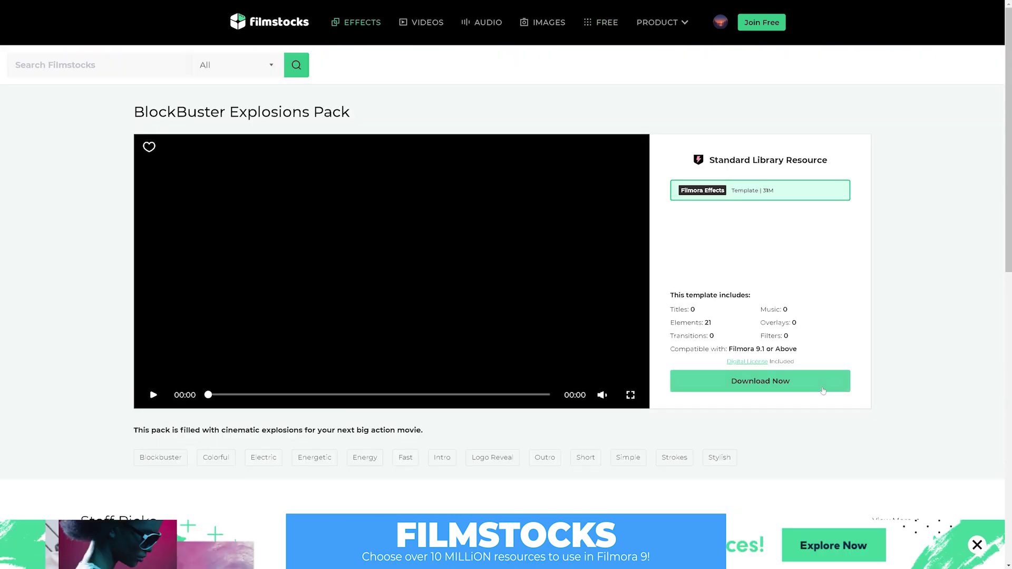